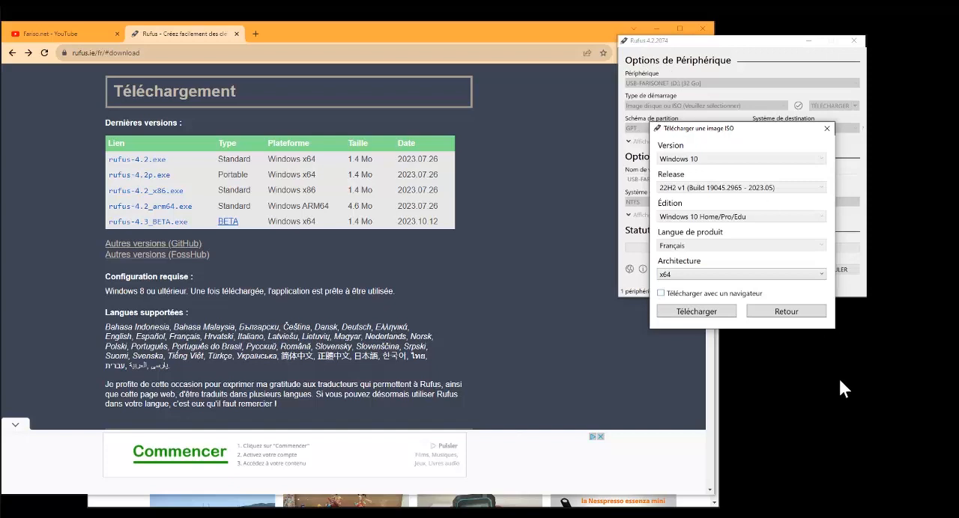
Start downloading the French x64 Windows 10 22H2 Home/Pro/Edu ISO image
left_click(718, 318)
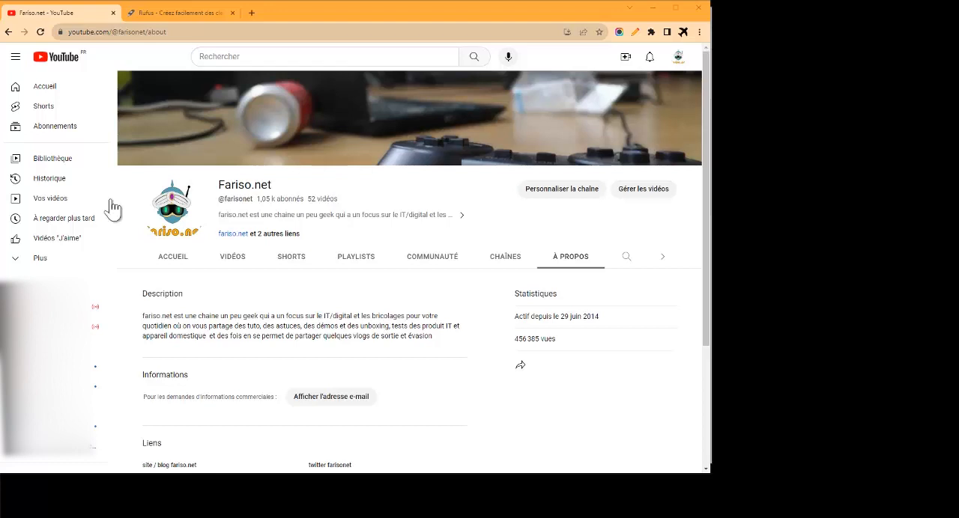
Examine the channel name, subscriber count and description heading on the Fariso.net about page
left_click_drag(277, 185, 219, 183)
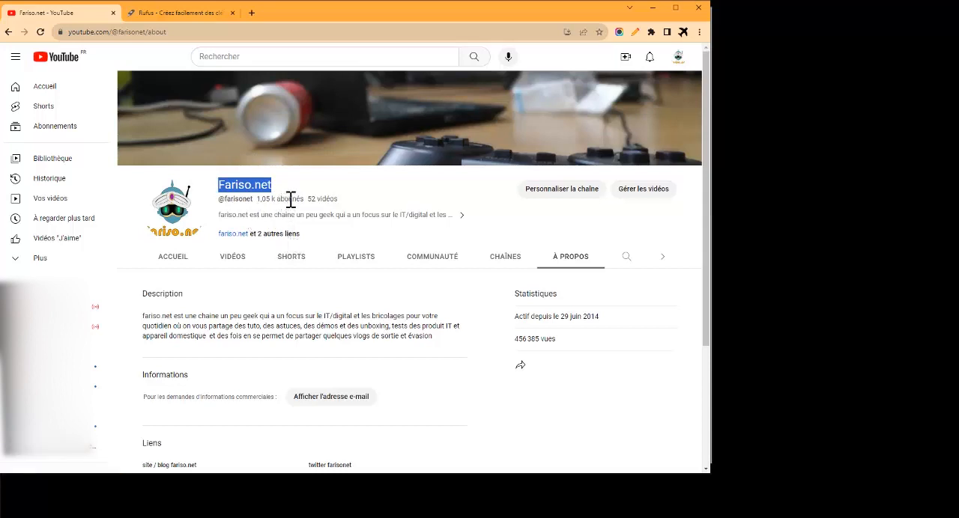
left_click_drag(273, 200, 256, 200)
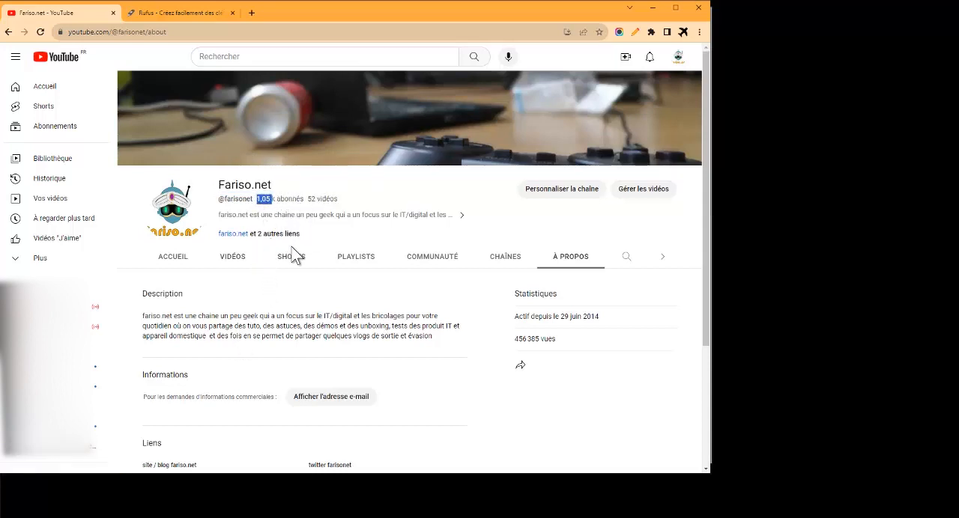
double_click(257, 256)
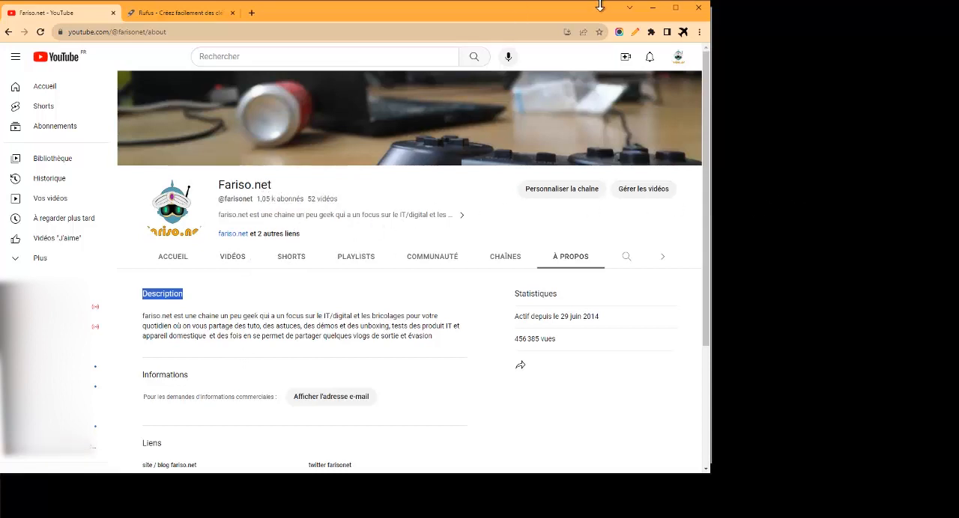
Look over the Akitas V8 vacuum video page and the Fariso.net video list in the guest browser window
left_click_drag(576, 9, 580, 30)
left_click(567, 14)
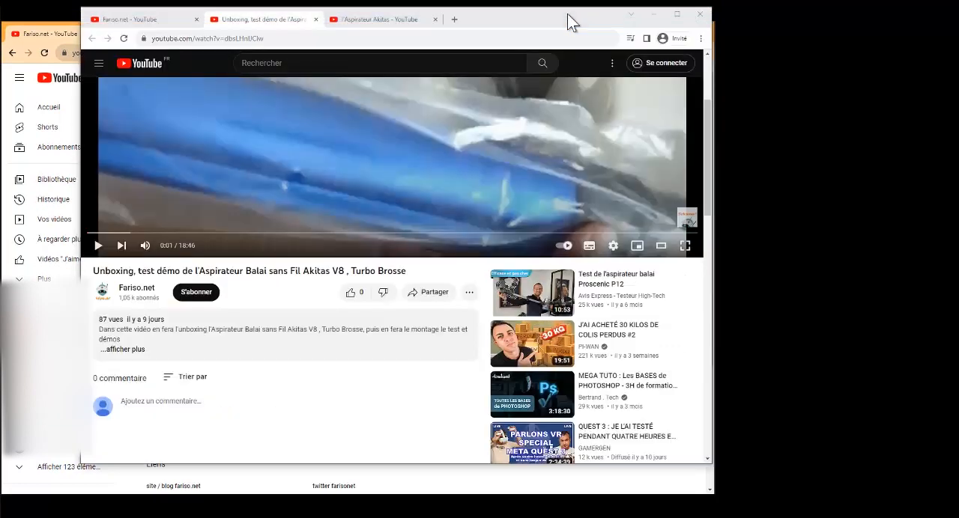
scroll(290, 310, "up", 2)
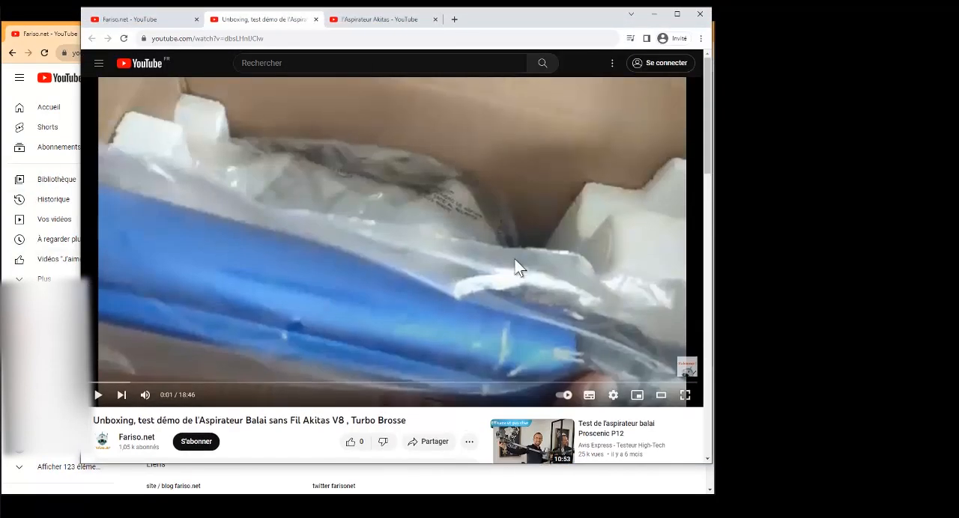
scroll(290, 412, "down", 1)
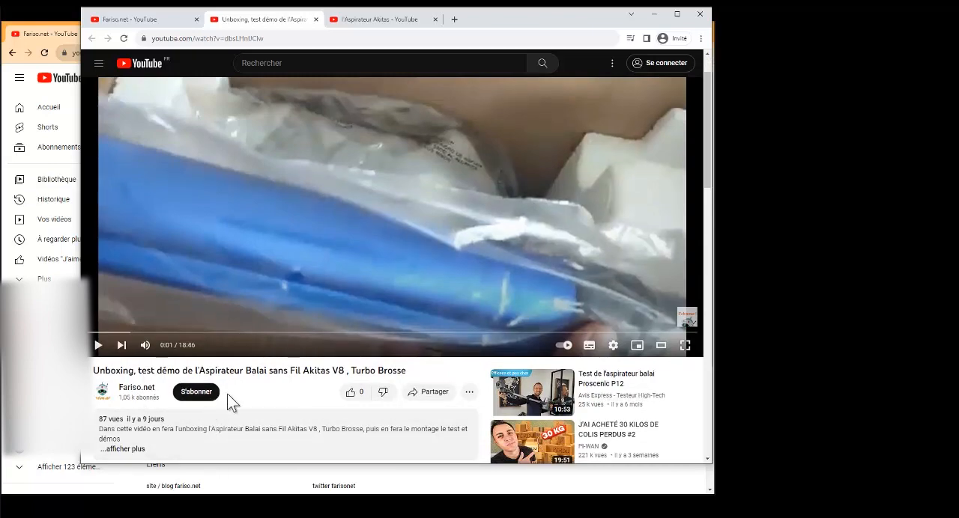
left_click(186, 10)
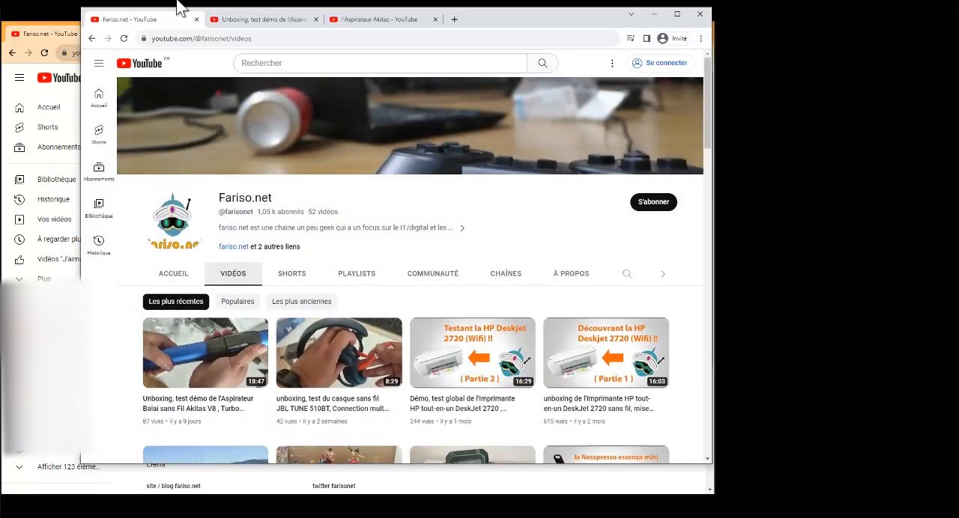
left_click_drag(546, 23, 530, 24)
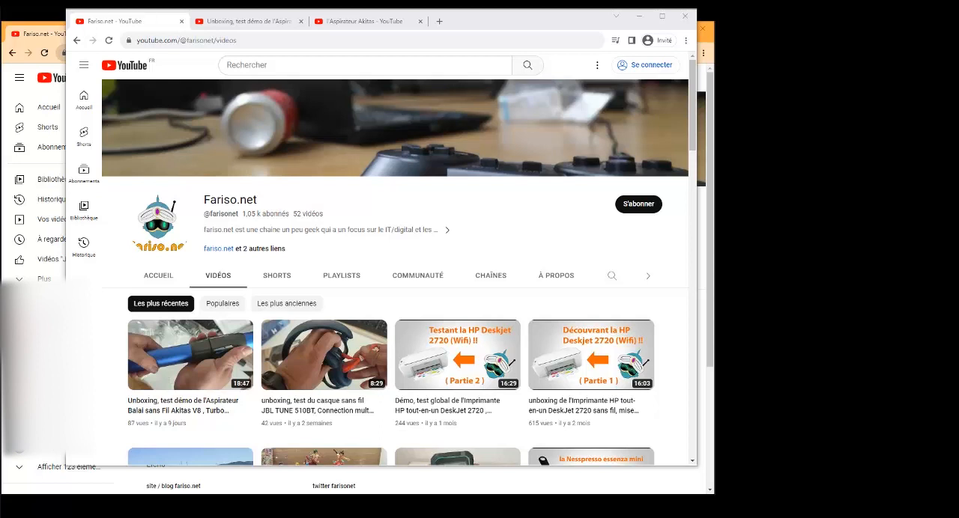
left_click_drag(484, 24, 506, 66)
left_click(463, 34)
left_click(194, 34)
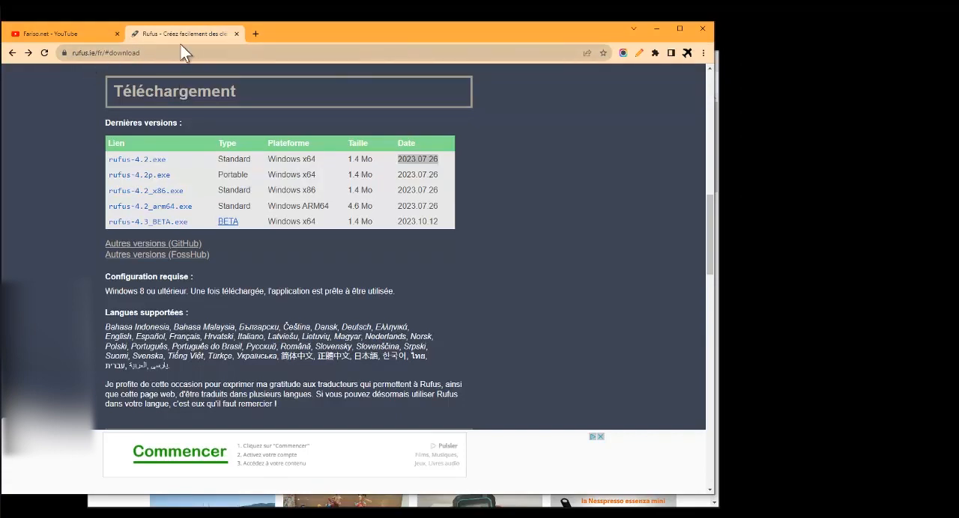
left_click(82, 53)
double_click(82, 52)
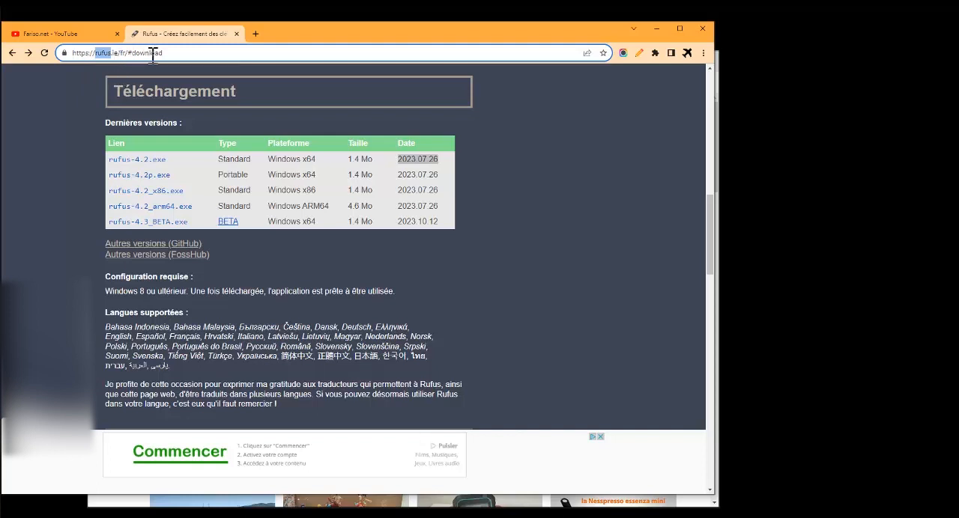
left_click_drag(228, 53, 63, 54)
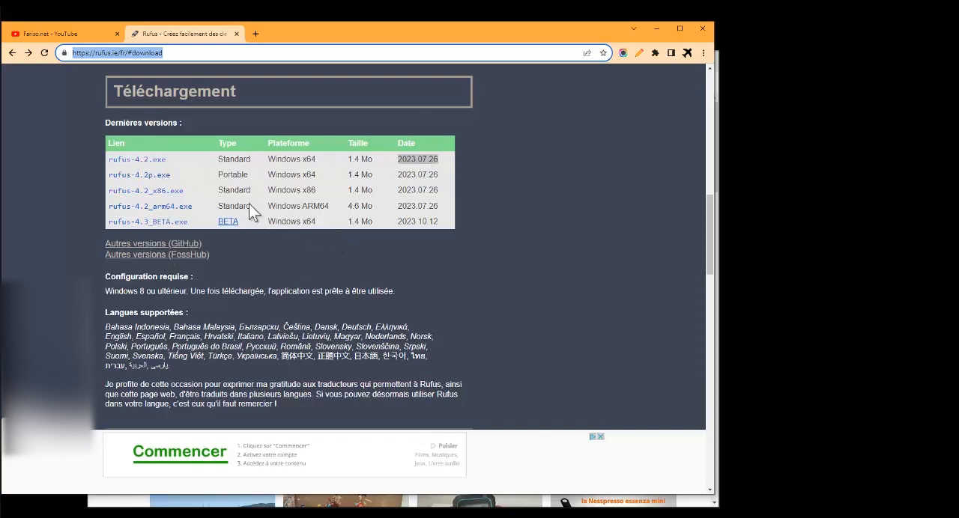
left_click(84, 181)
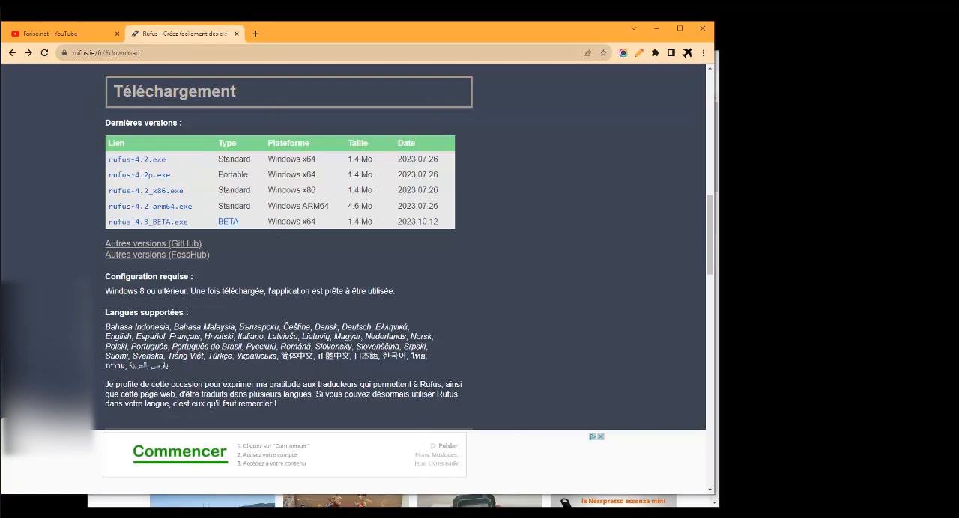
Switch to Rufus, place its window beside the download table and select USB-FARISONET (D:) [32 Go] as the device
left_click_drag(568, 18, 678, 60)
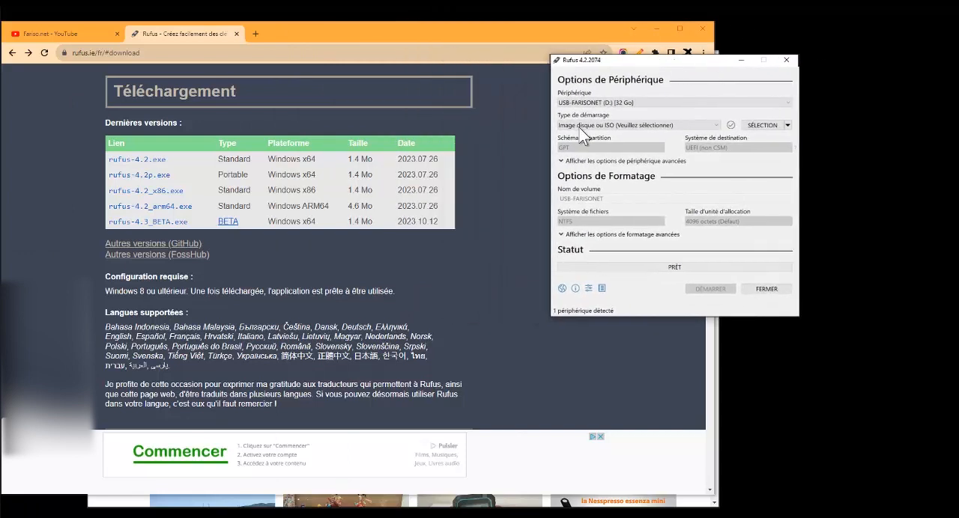
left_click_drag(636, 69, 655, 72)
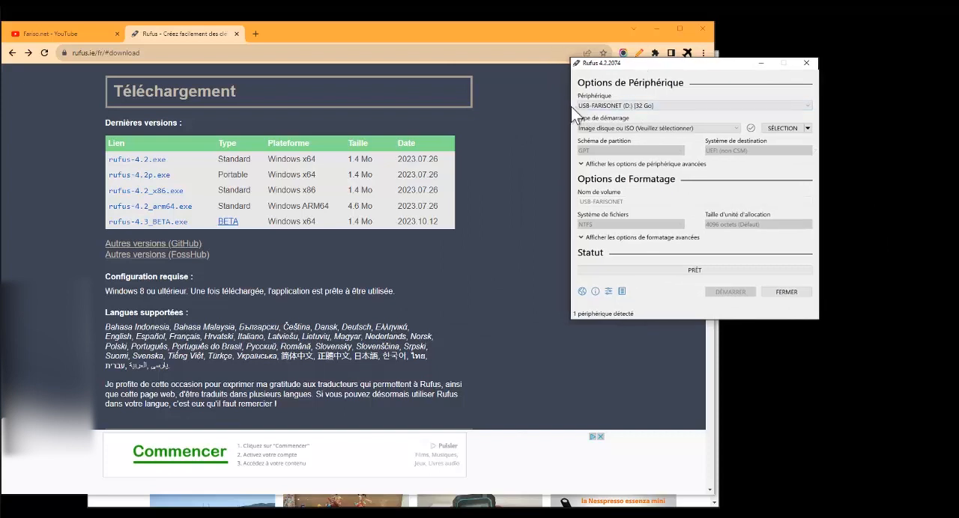
left_click(641, 107)
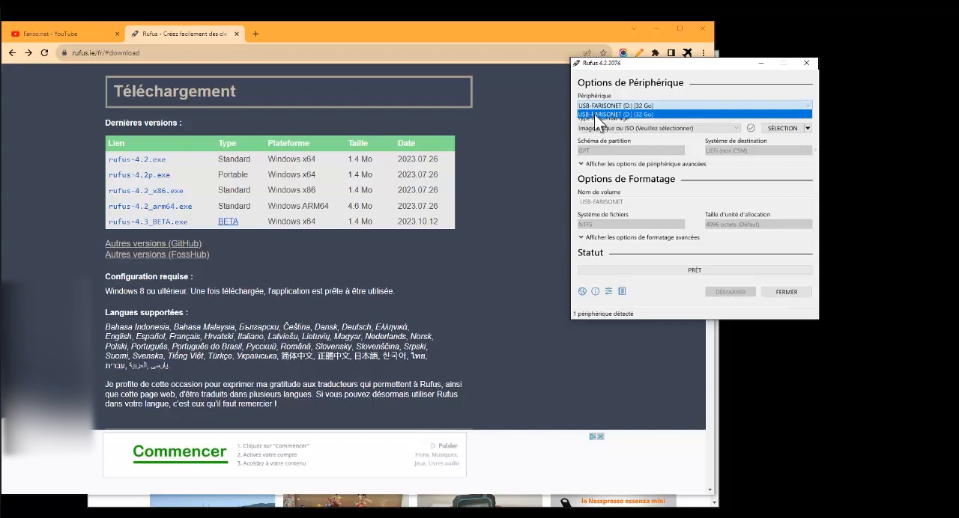
left_click(648, 114)
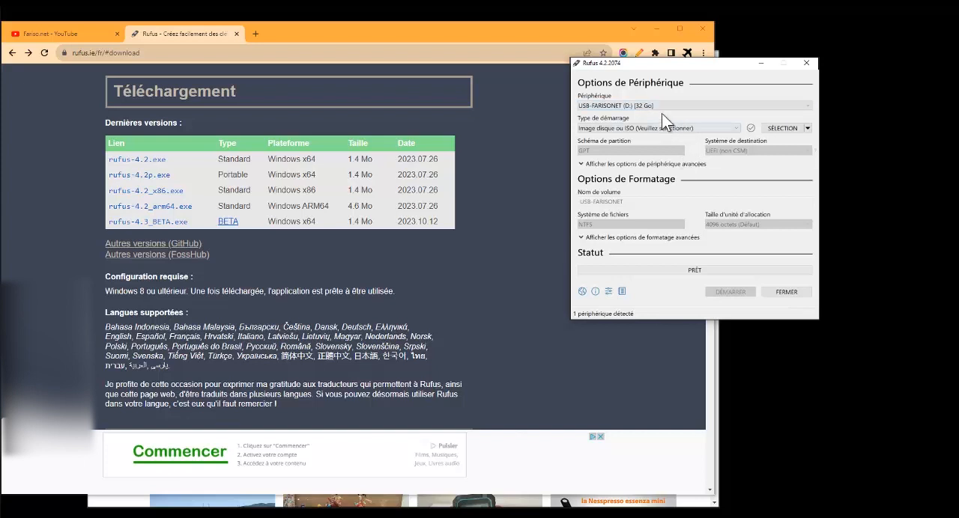
Set the boot image source to TÉLÉCHARGER instead of SÉLECTION and launch the ISO image download dialog
left_click_drag(706, 57, 711, 35)
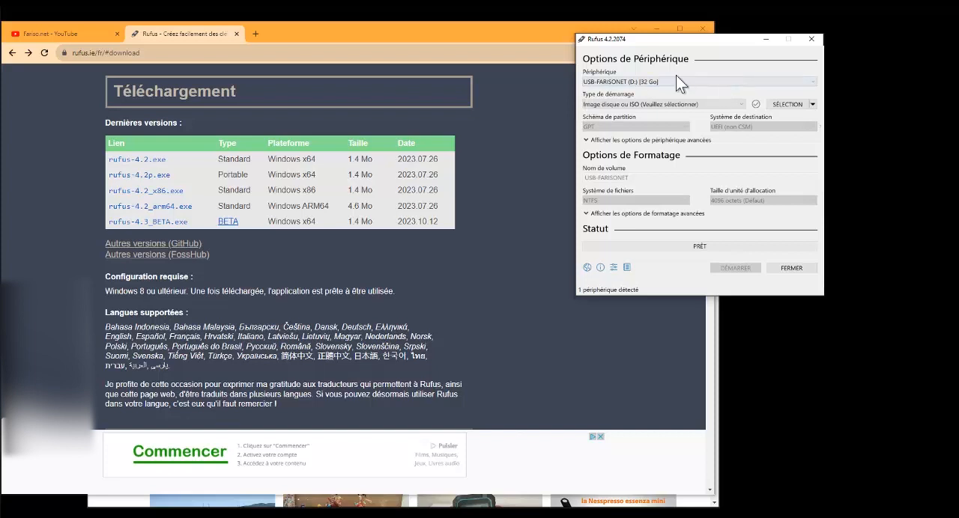
left_click_drag(678, 37, 723, 39)
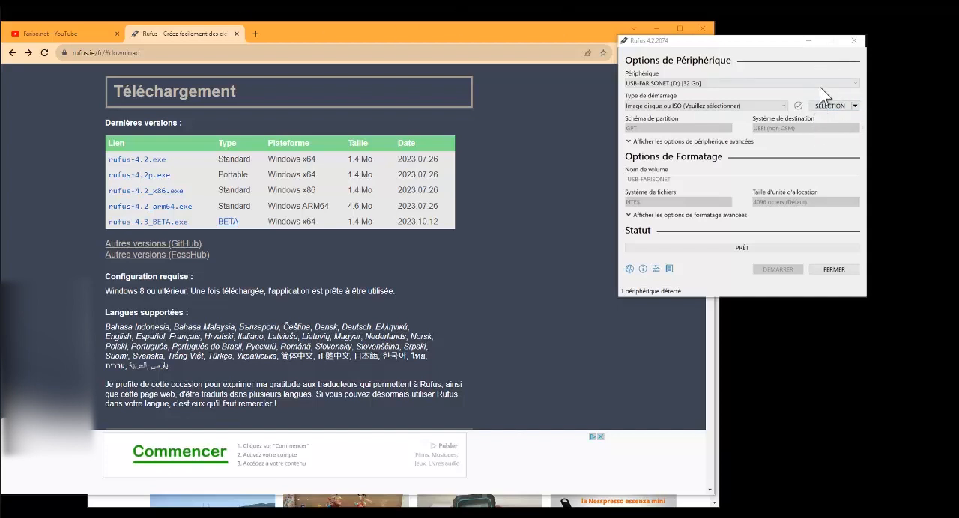
left_click(855, 106)
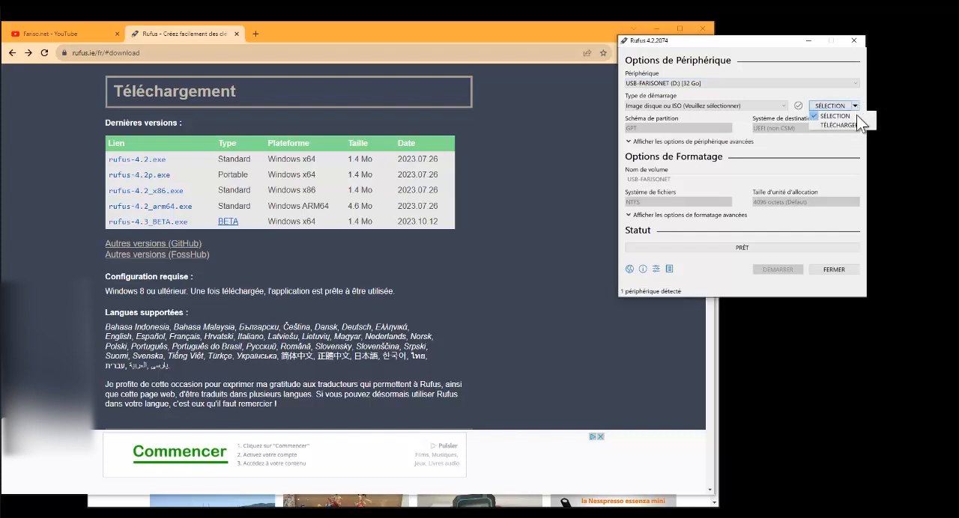
left_click(852, 125)
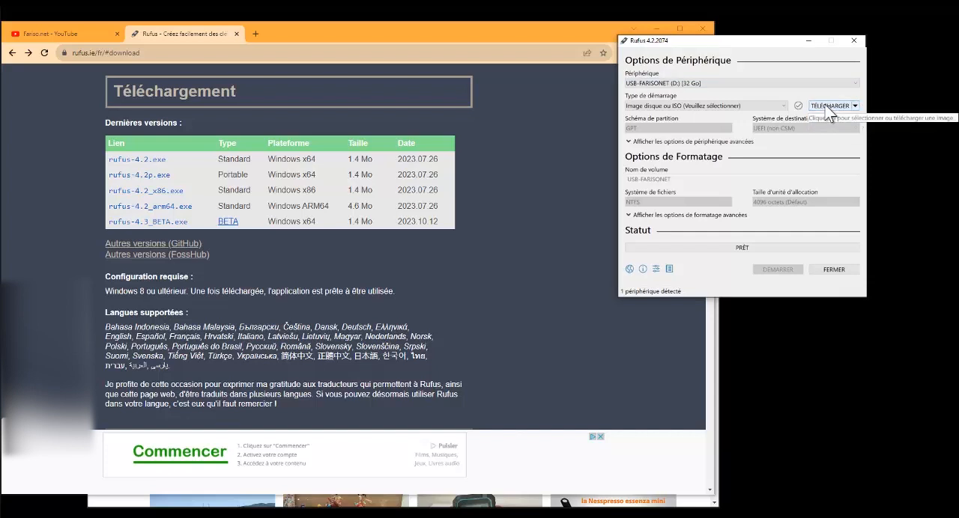
left_click(855, 105)
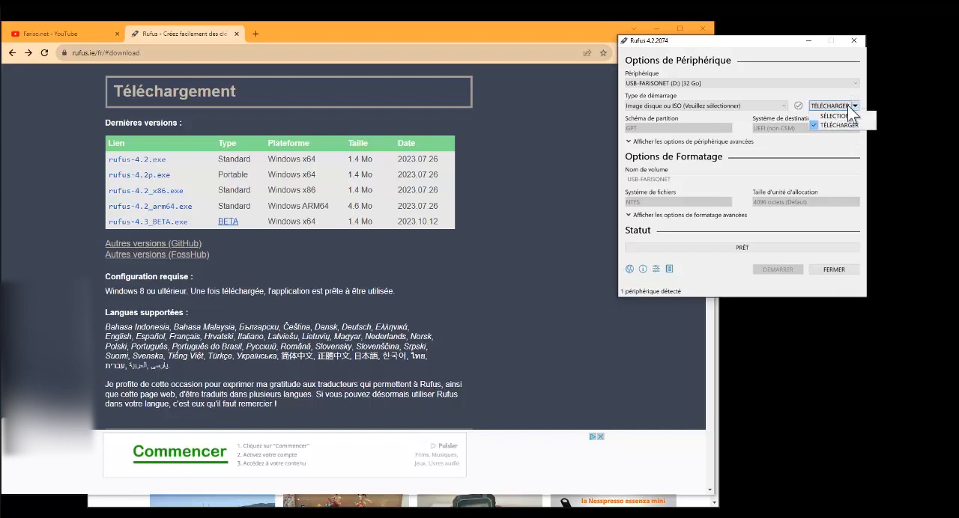
left_click(842, 123)
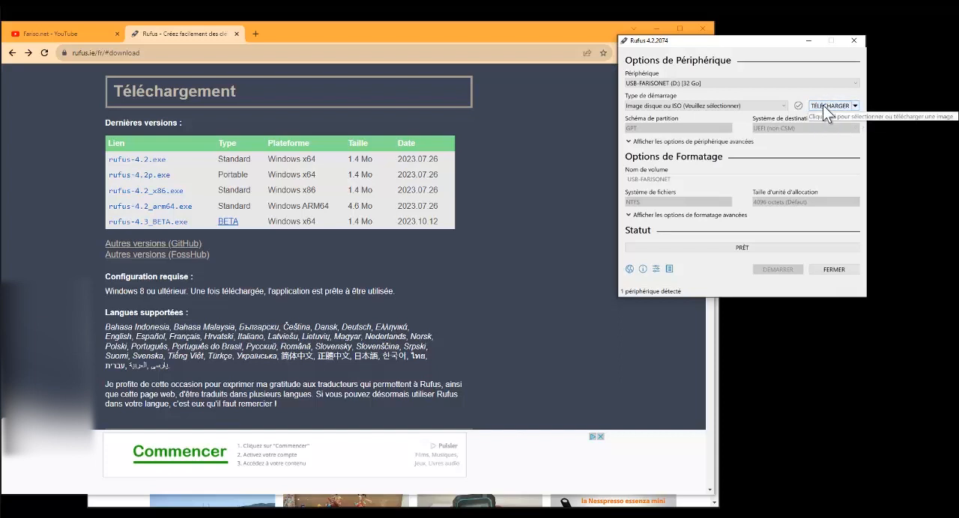
left_click(825, 106)
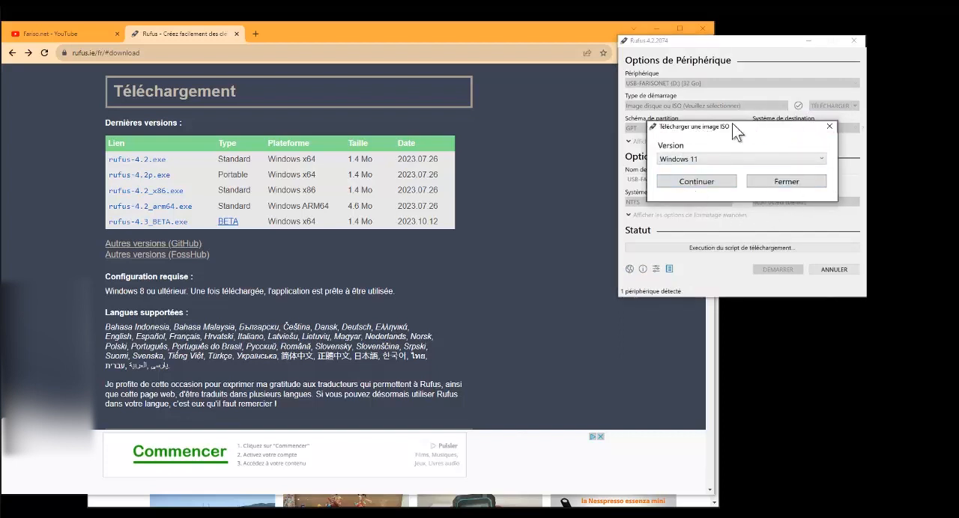
Choose Windows 10 as the version and 22H2 v1 (Build 19045.2965 - 2023.05) as the release, and continue
left_click(691, 158)
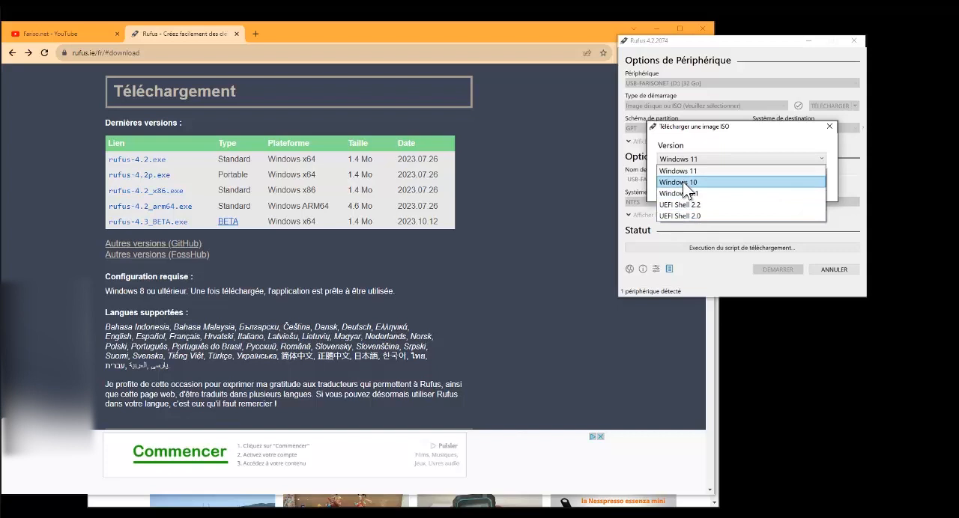
left_click(683, 182)
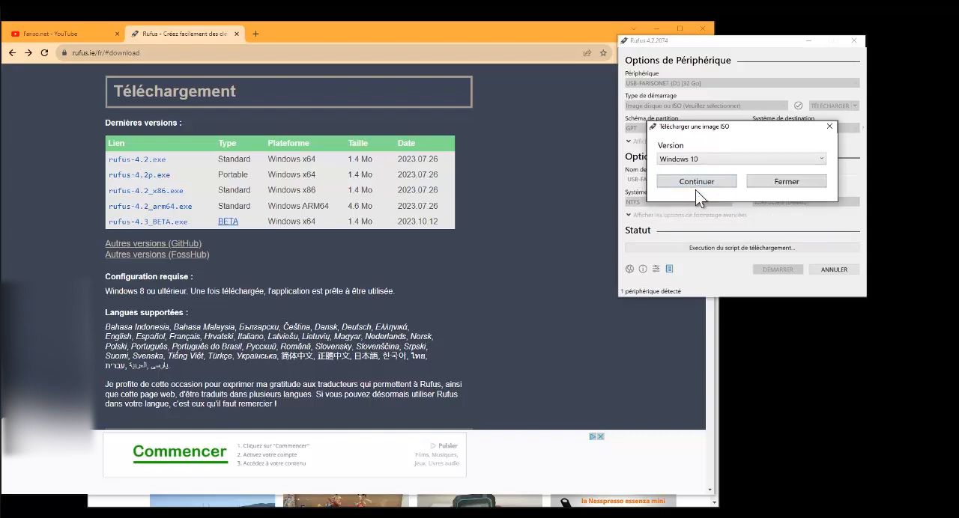
left_click(687, 184)
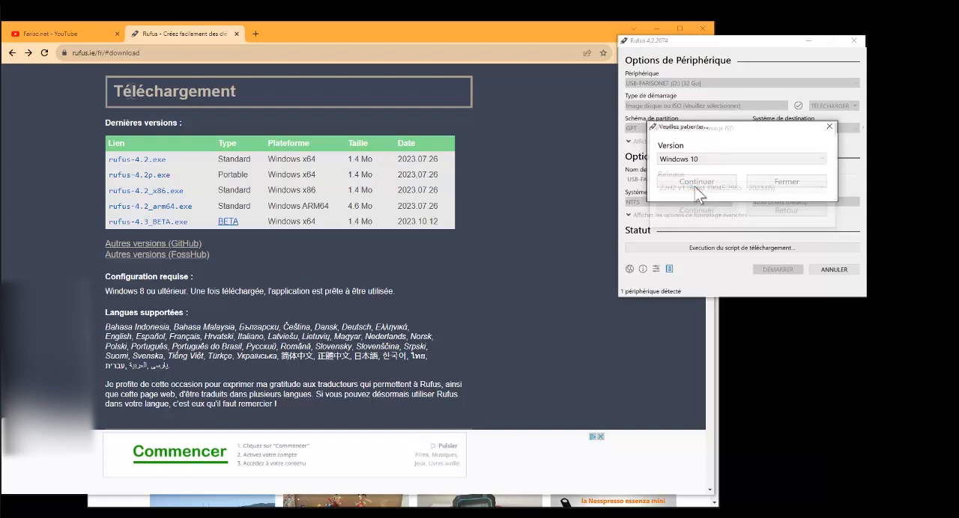
left_click(670, 187)
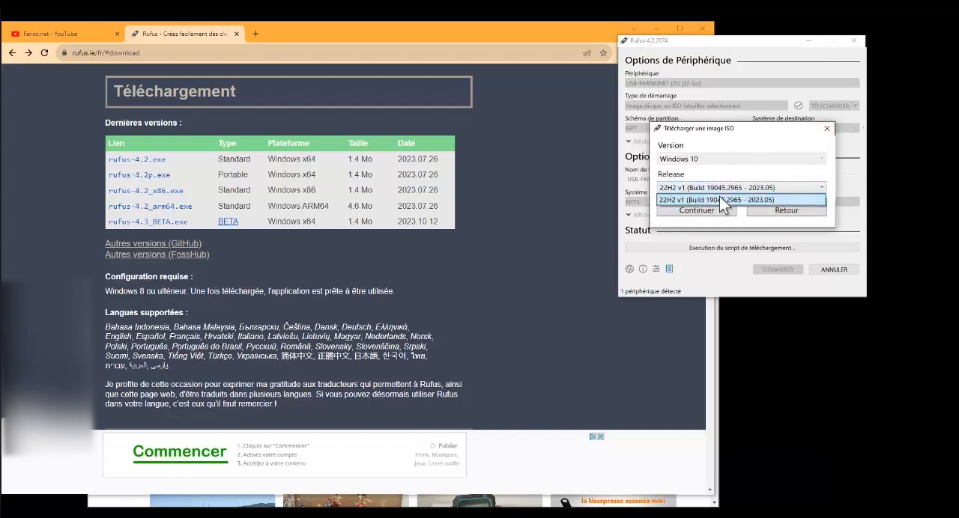
left_click(706, 201)
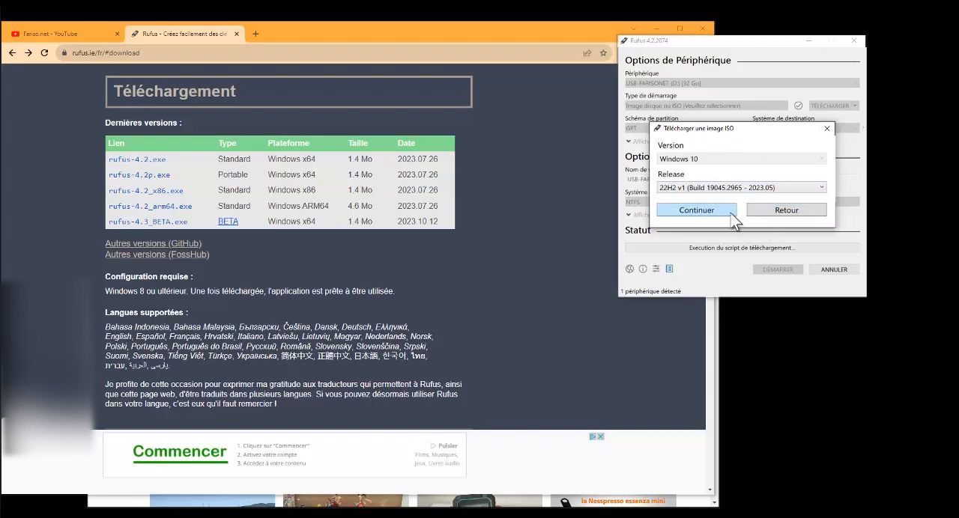
left_click(732, 213)
Choose Windows 10 Home/Pro/Edu as the edition and continue
left_click(711, 220)
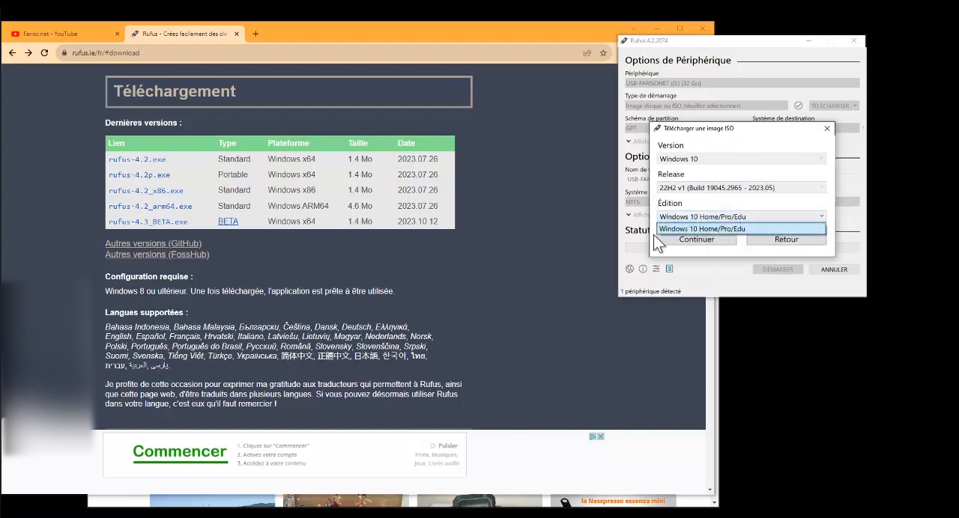
left_click(718, 227)
left_click(706, 217)
left_click(715, 230)
left_click(720, 218)
left_click(715, 229)
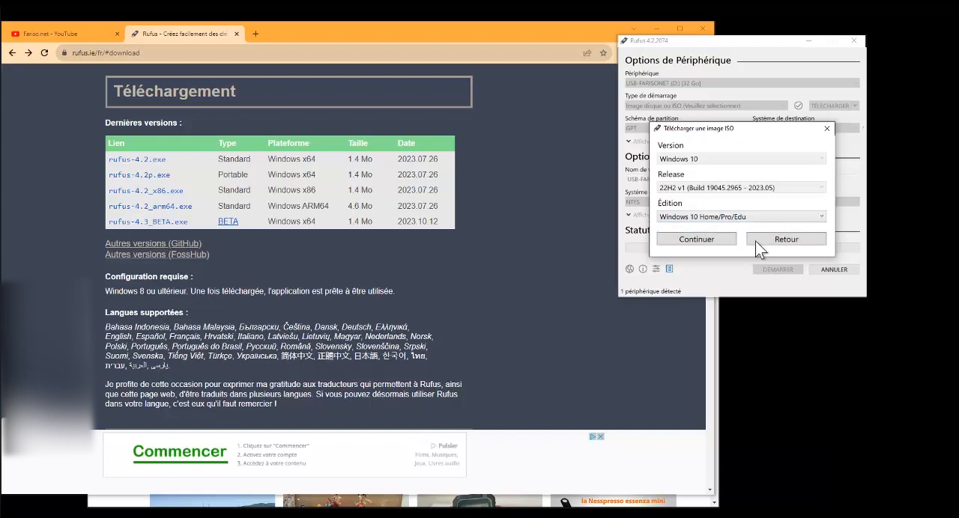
left_click(711, 241)
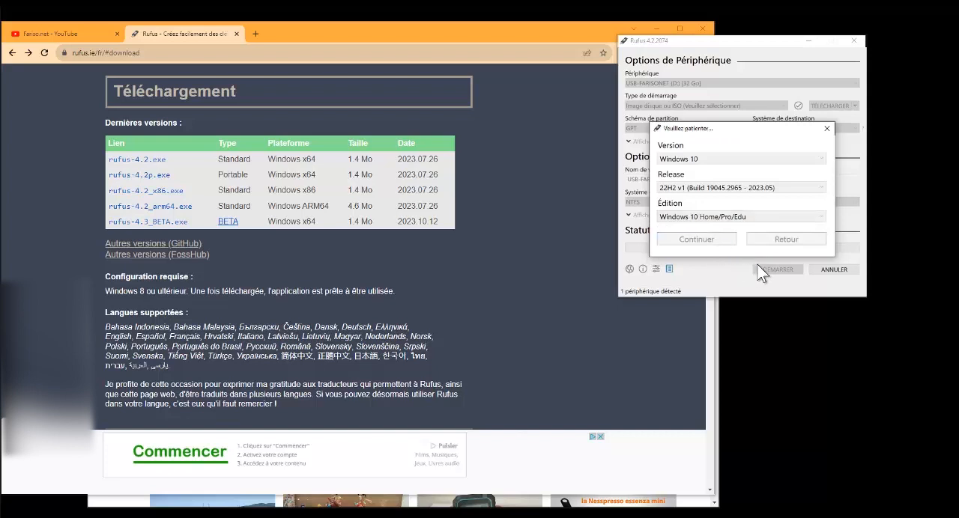
Choose Français as the product language and continue to the architecture choice
left_click(675, 245)
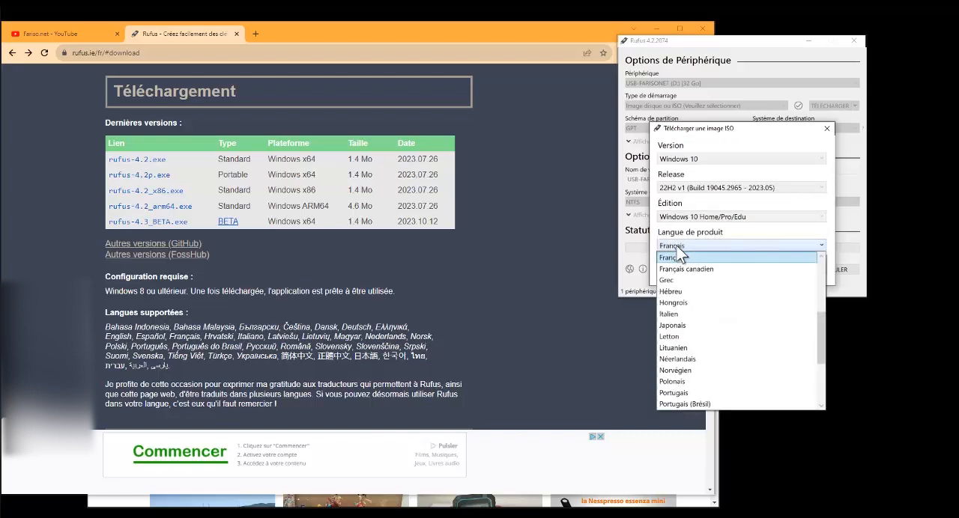
left_click(686, 256)
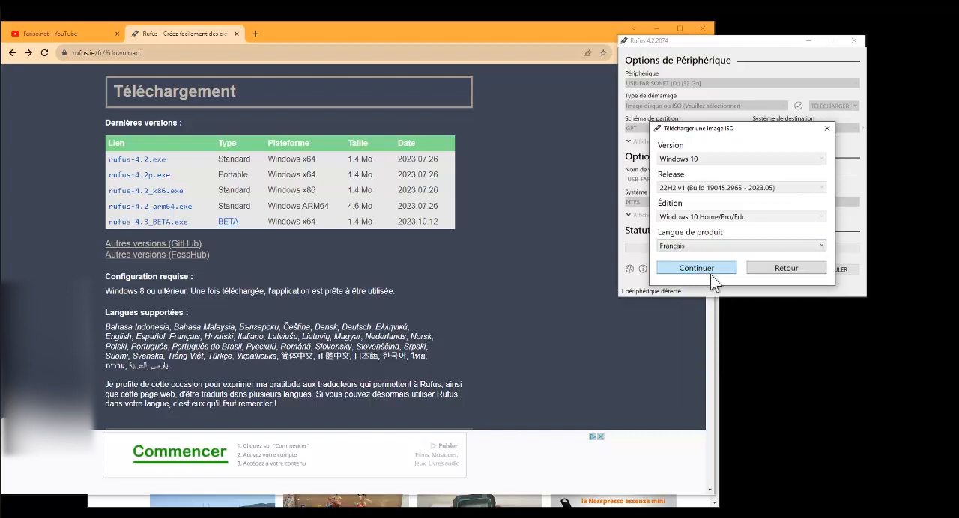
left_click(711, 273)
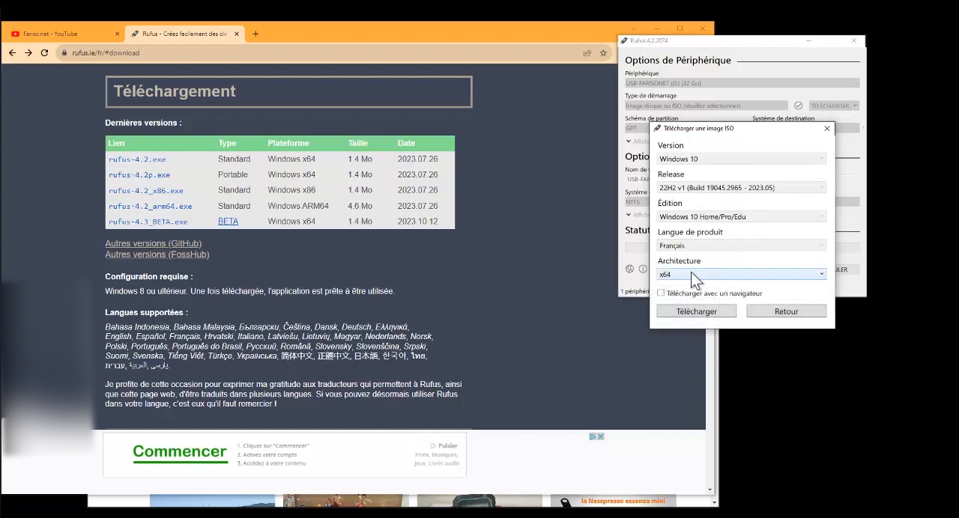
Choose x64 as the architecture, request the ISO download, and cancel saving the file
left_click(691, 275)
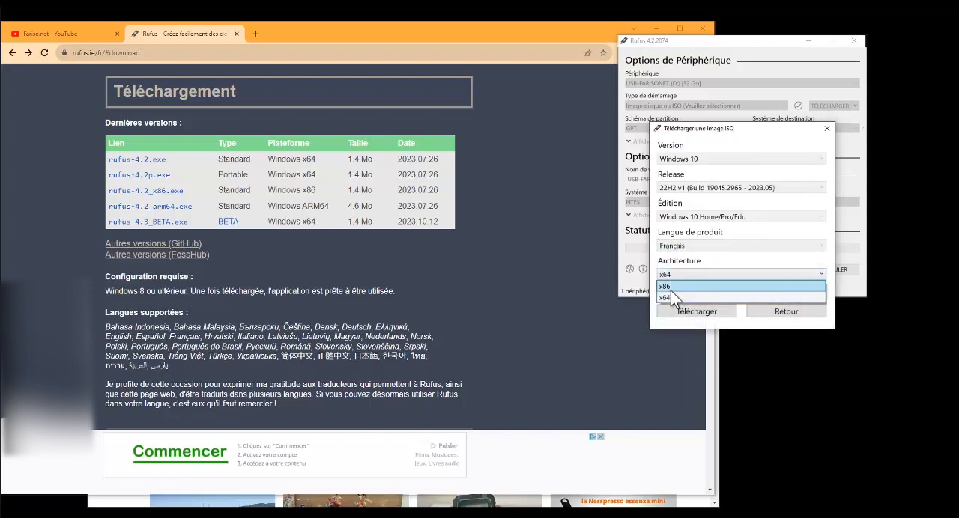
left_click(676, 298)
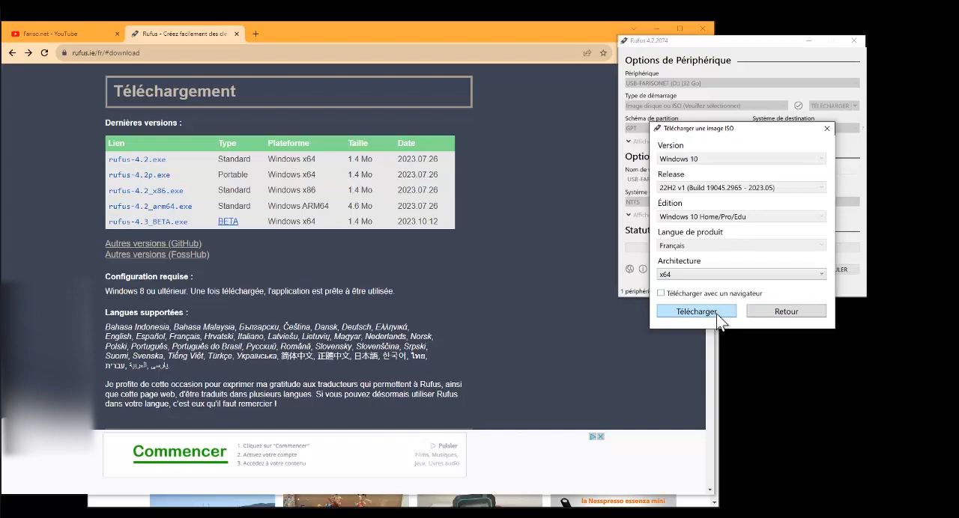
left_click(668, 313)
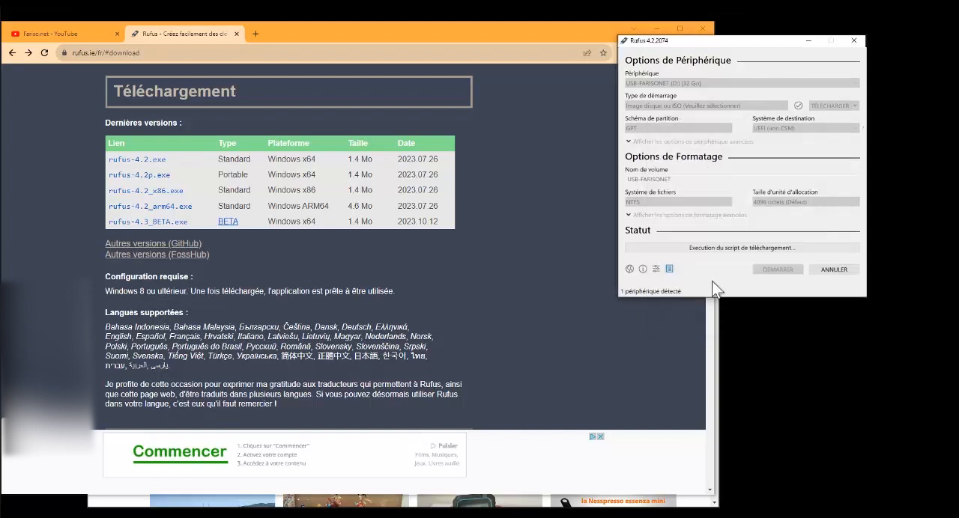
left_click_drag(654, 59, 518, 126)
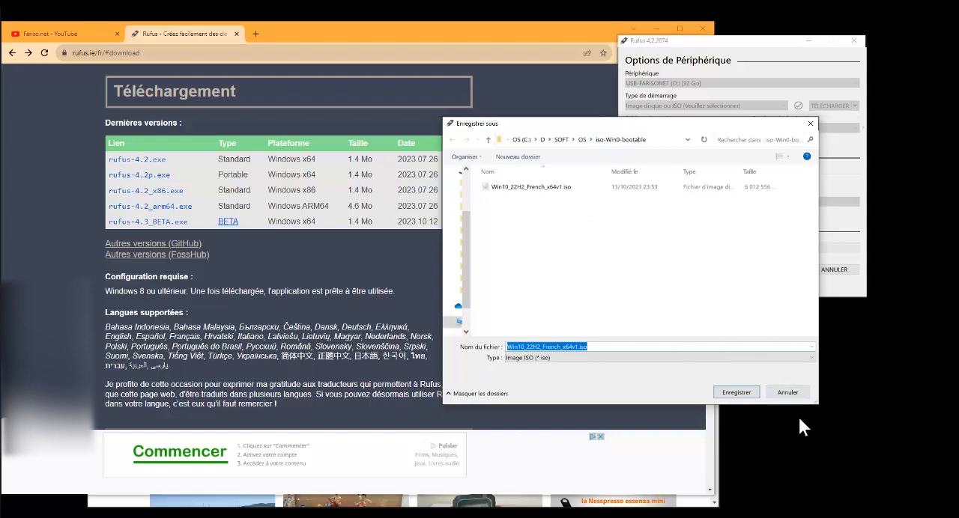
left_click(789, 392)
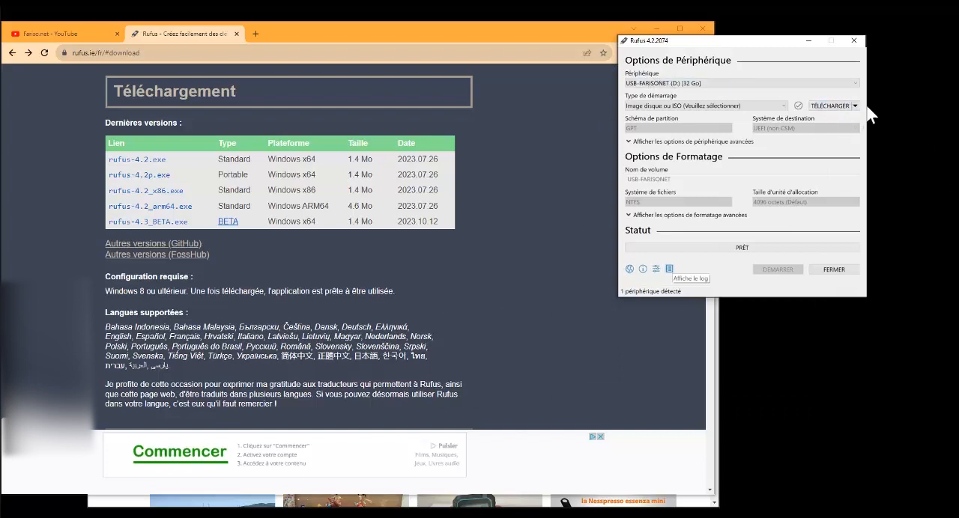
Switch the boot image source from TÉLÉCHARGER to SÉLECTION
left_click(856, 106)
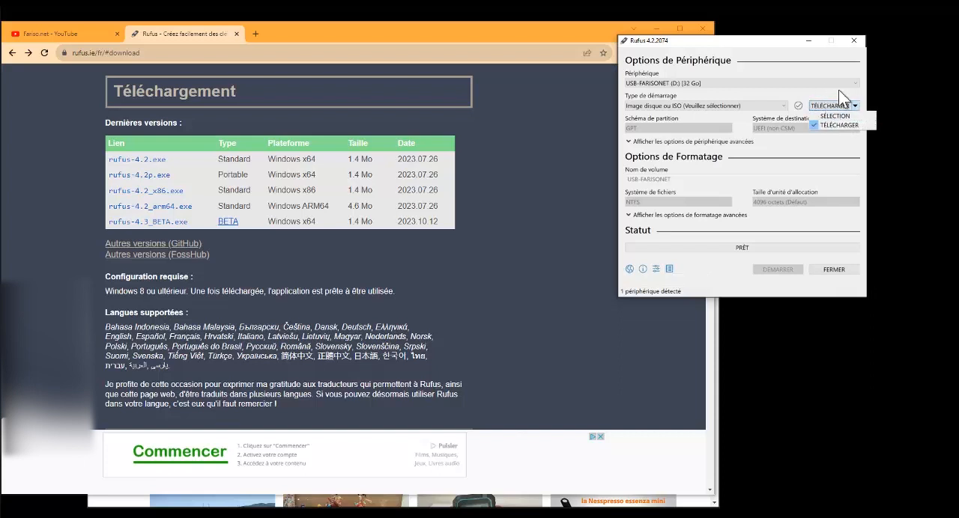
left_click(838, 91)
left_click(855, 106)
left_click(838, 116)
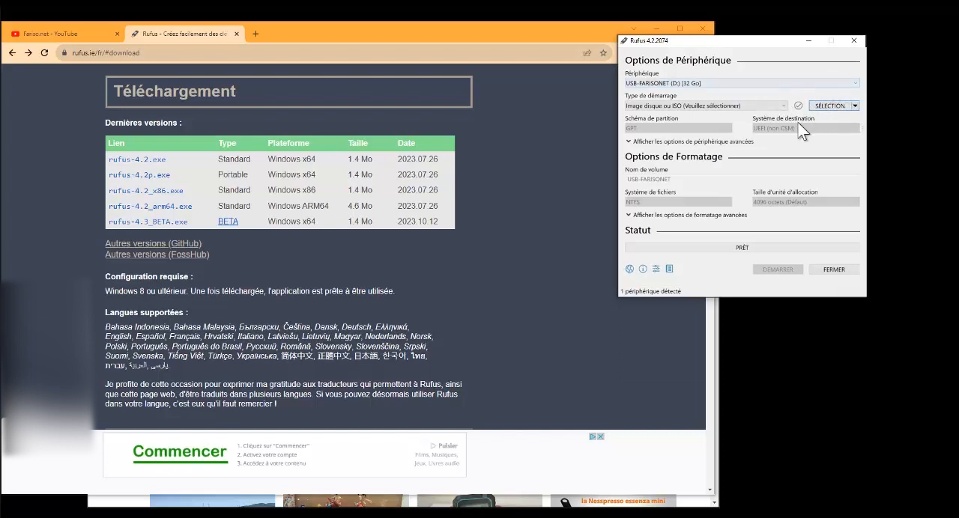
left_click(855, 105)
left_click(837, 115)
Load Win10_22H2_French_x64v1.iso from the iso-Win0-bootable folder as the boot image
left_click(823, 106)
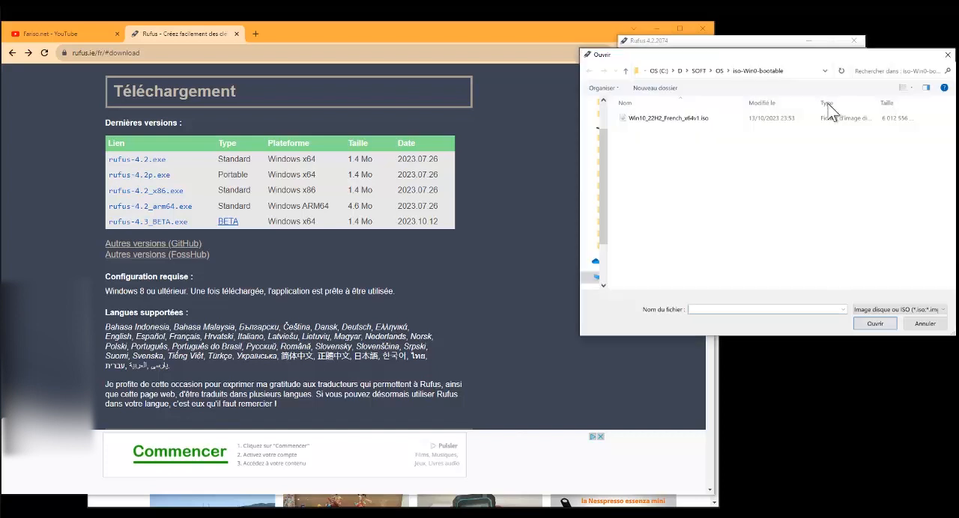
left_click(689, 129)
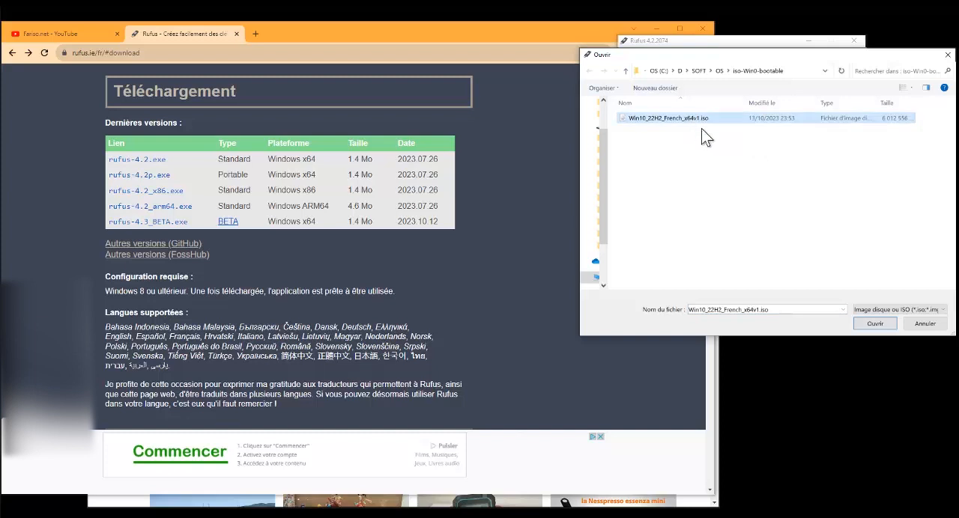
left_click(888, 329)
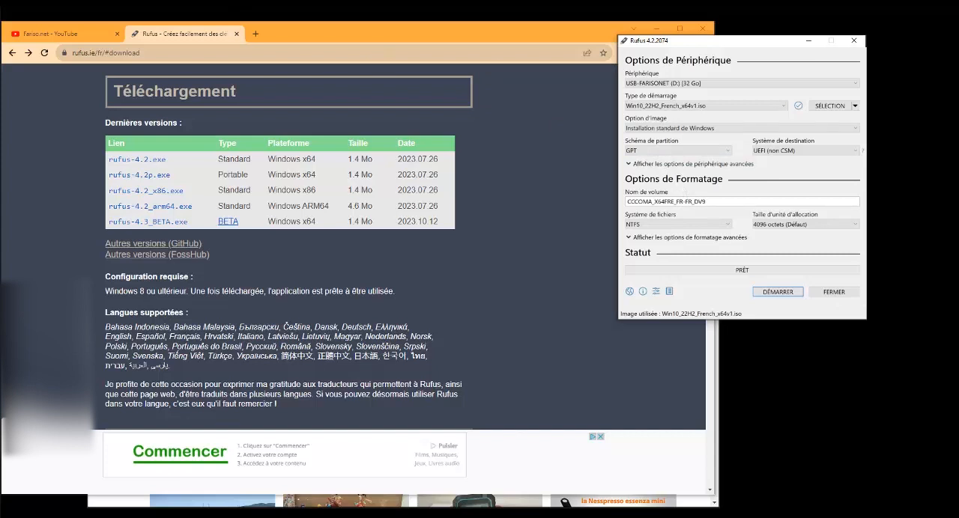
Try the MBR partition scheme with the BIOS (ou UEFI-CSM) target system, and set the scheme back to GPT
left_click(693, 149)
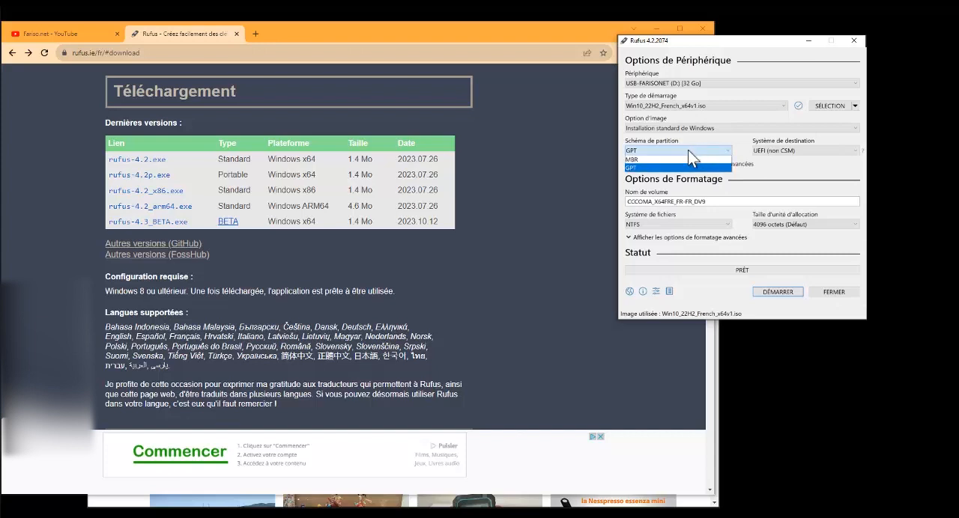
left_click(639, 167)
left_click(641, 151)
left_click(643, 160)
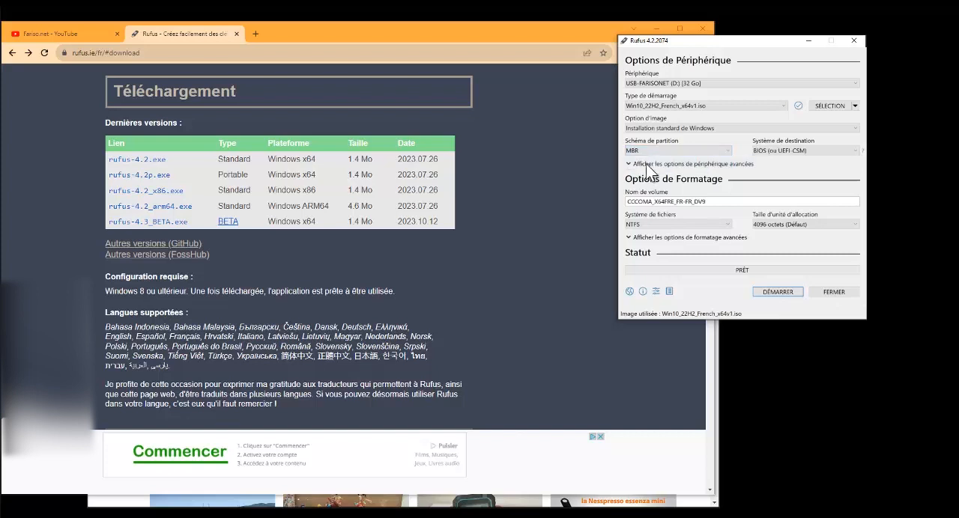
left_click(796, 150)
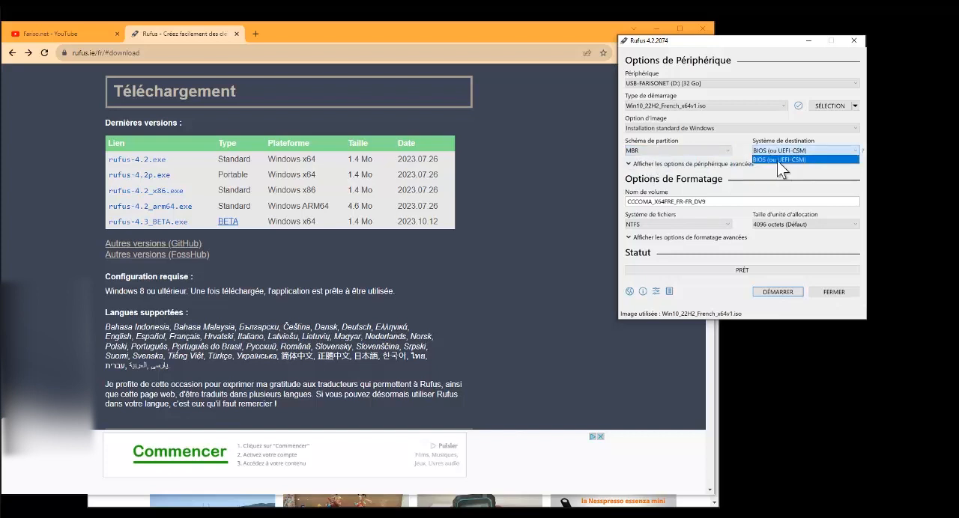
left_click(777, 160)
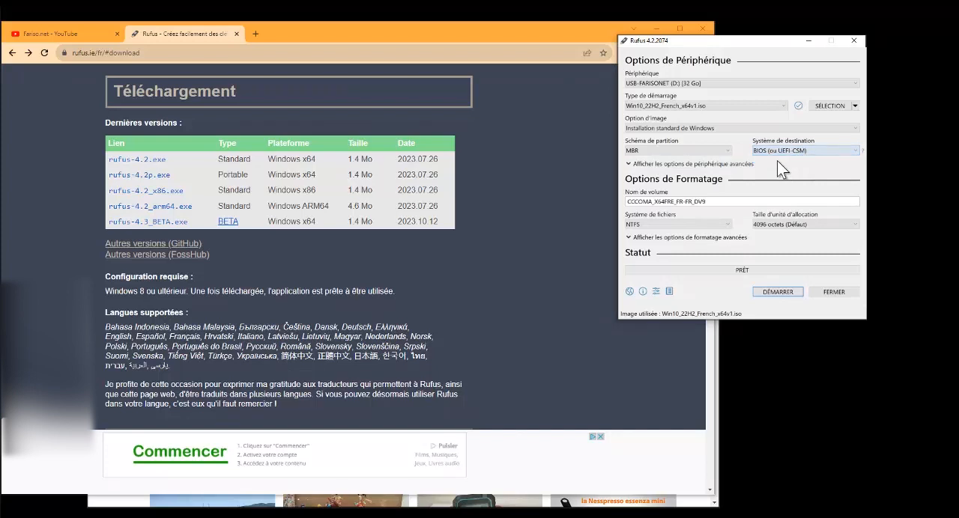
left_click(697, 151)
left_click(694, 167)
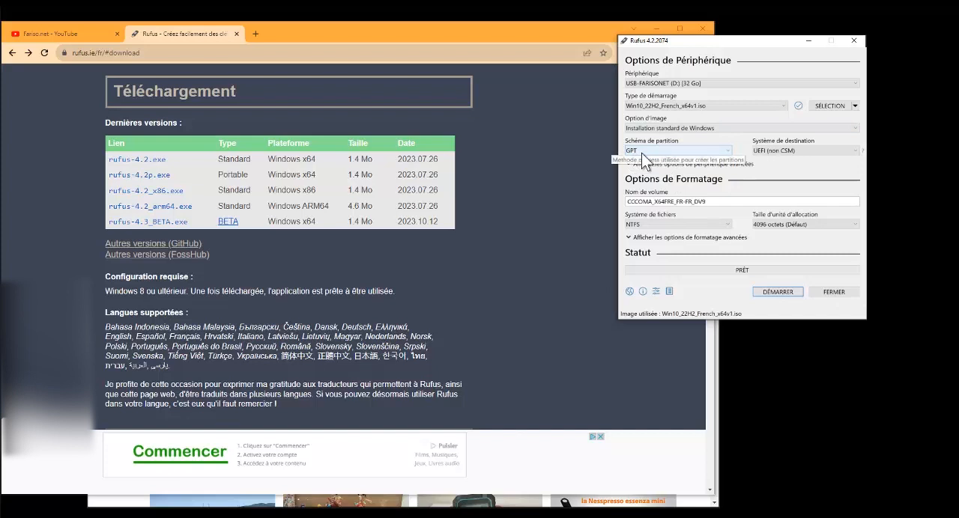
Rename the volume as USB-BOUTABLE-WINDOWS-10
double_click(714, 203)
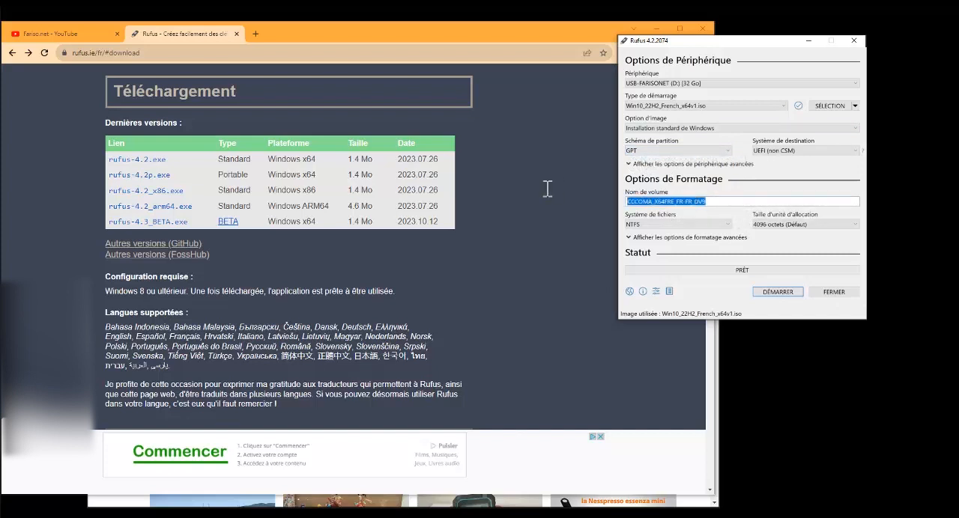
left_click(721, 202)
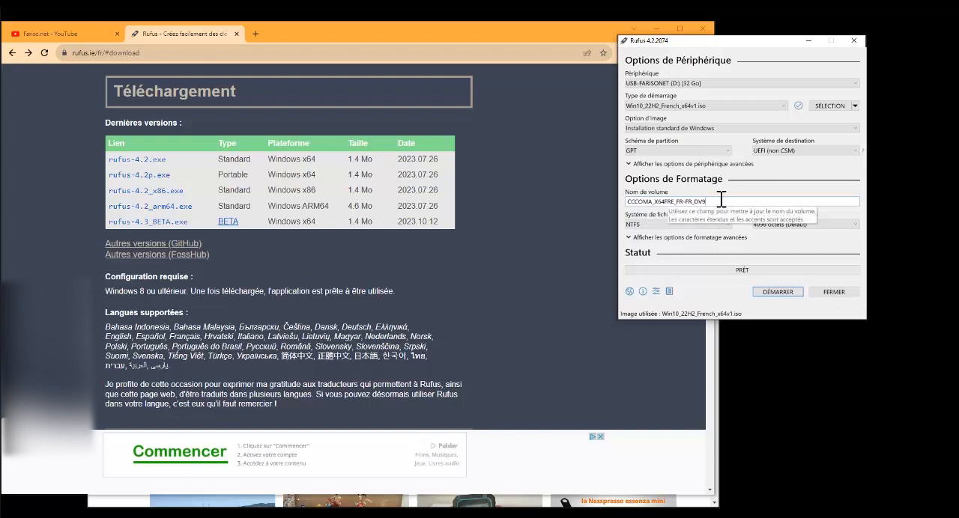
double_click(721, 201)
type("U")
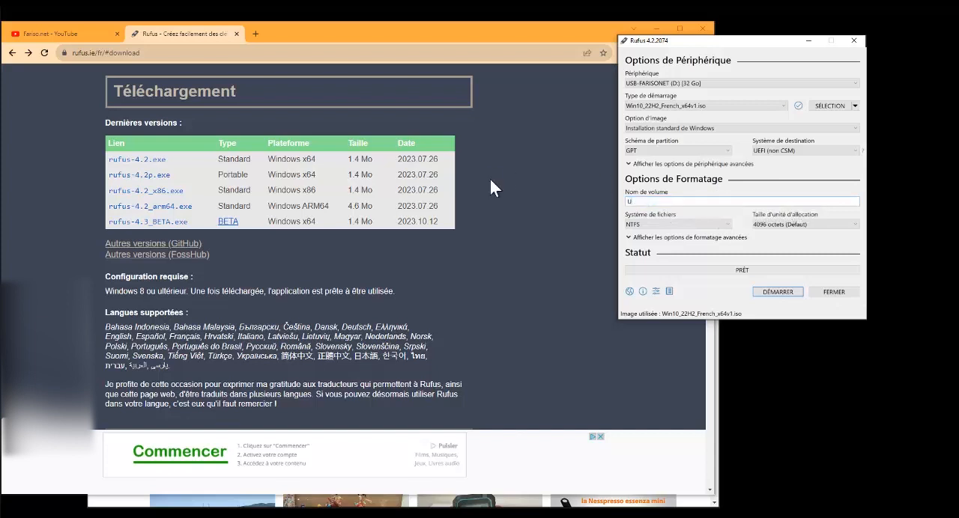
type("SB-BOUTABLE-WINDOWS")
type("1")
type(" -")
Examine the update check frequency options in the update settings, keep Quotidienne (Défaut), and close the settings
left_click(656, 292)
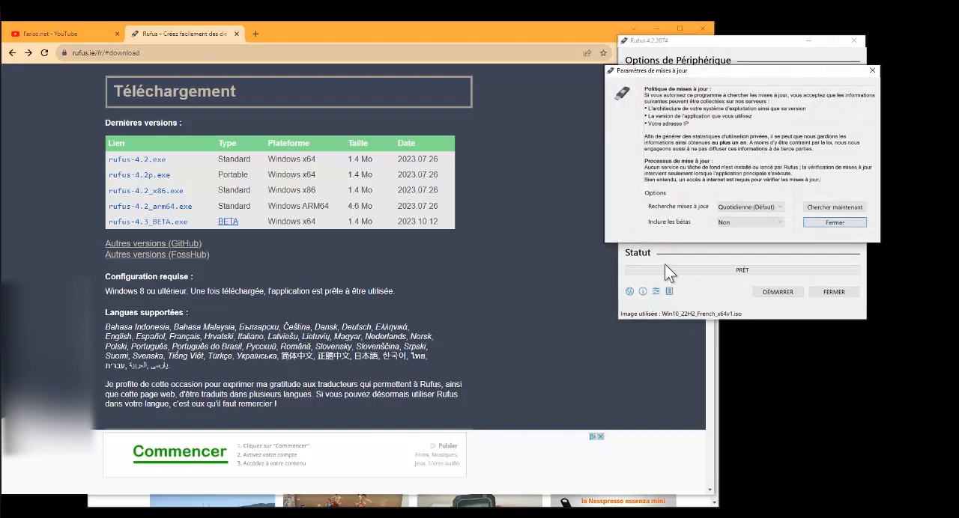
left_click(755, 207)
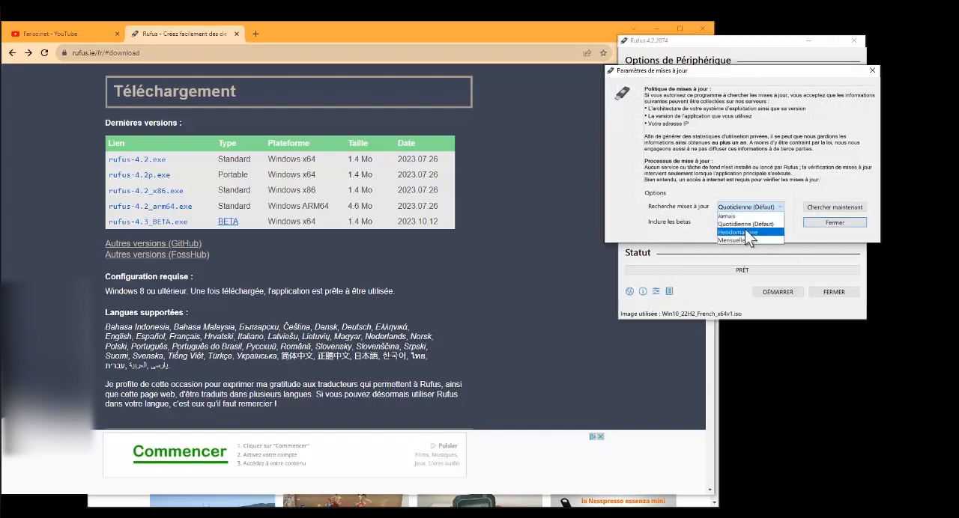
left_click(747, 226)
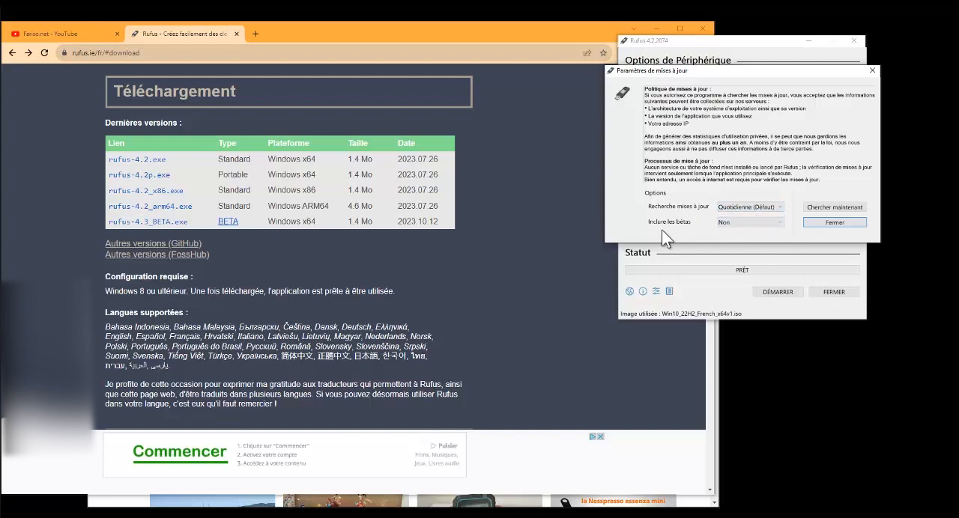
left_click(849, 224)
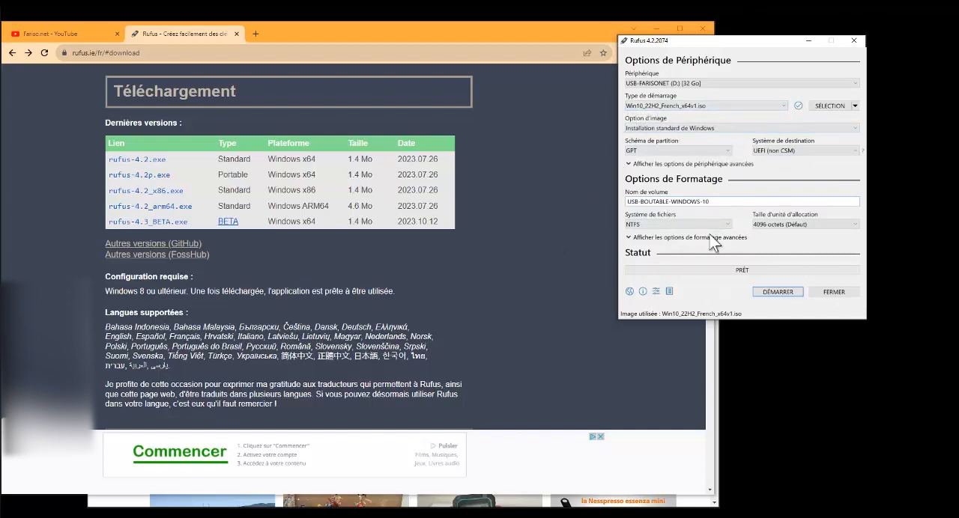
Start creating the bootable drive without any Windows installation customization, and accept erasing all data on the USB volume
left_click(778, 292)
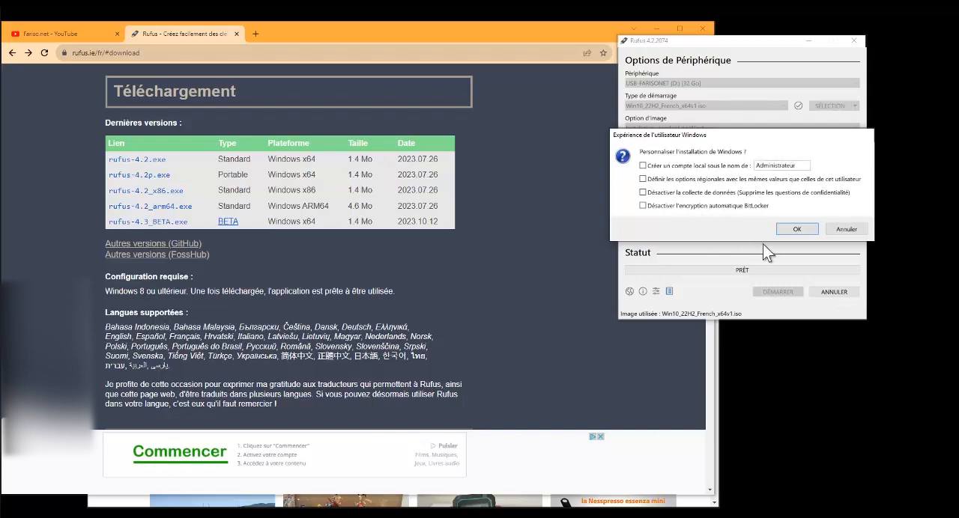
left_click(797, 229)
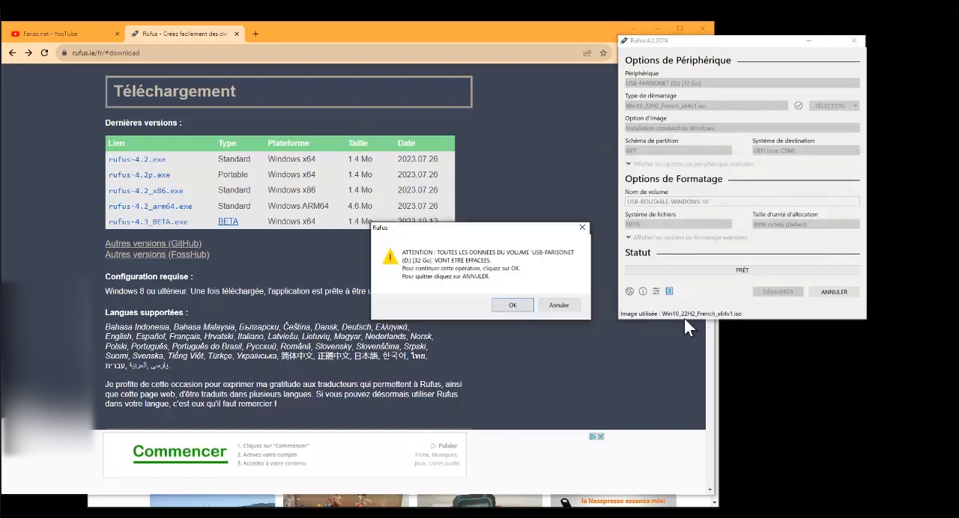
left_click_drag(520, 230, 720, 176)
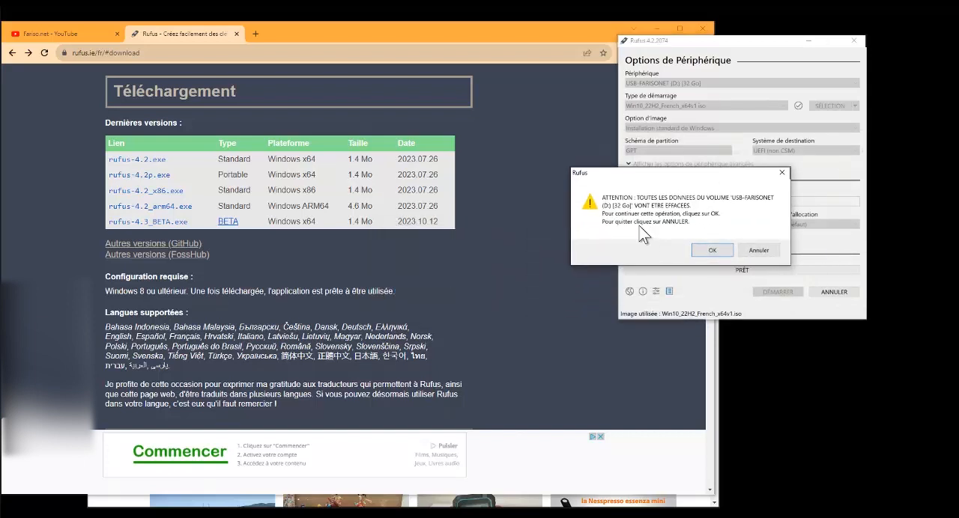
left_click(710, 252)
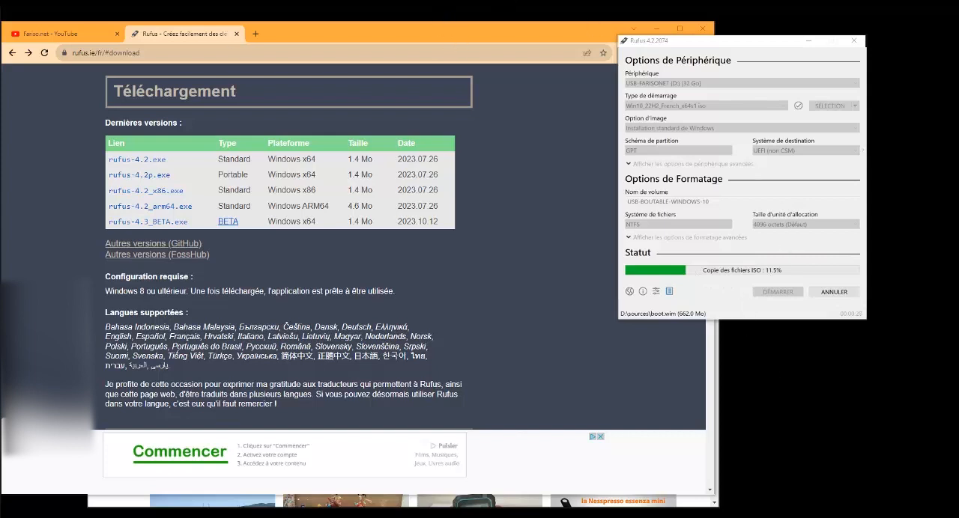
left_click(666, 60)
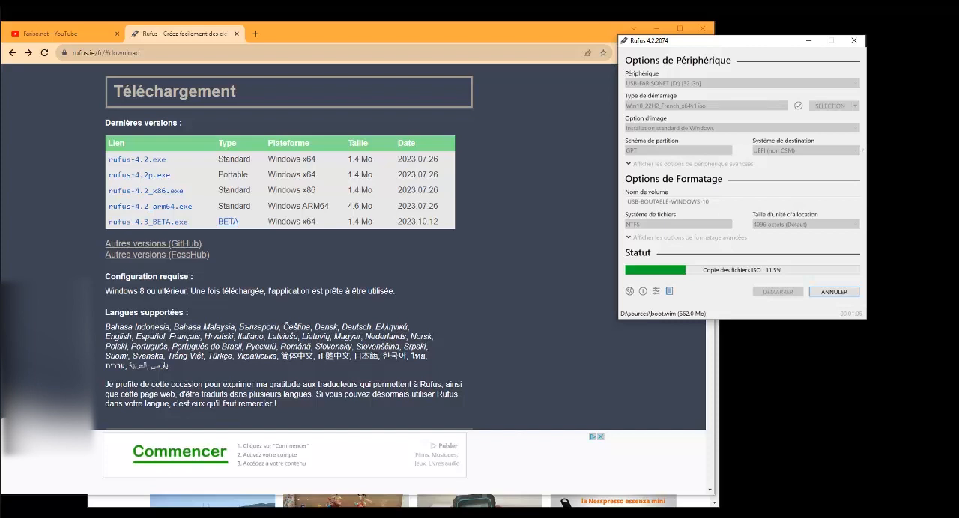
Switch to the browser to view the Fariso.net YouTube channel's À PROPOS page and the vacuum video, and return to Rufus
left_click(77, 33)
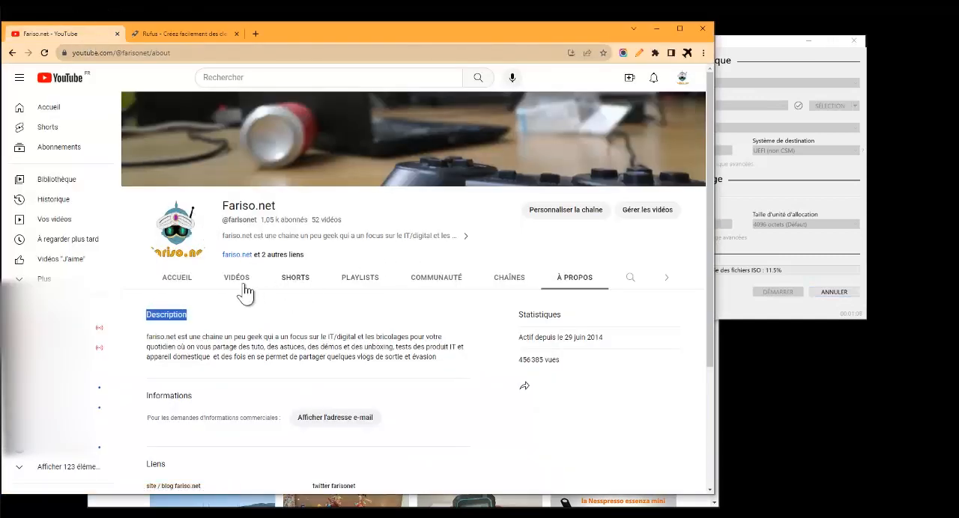
left_click(583, 281)
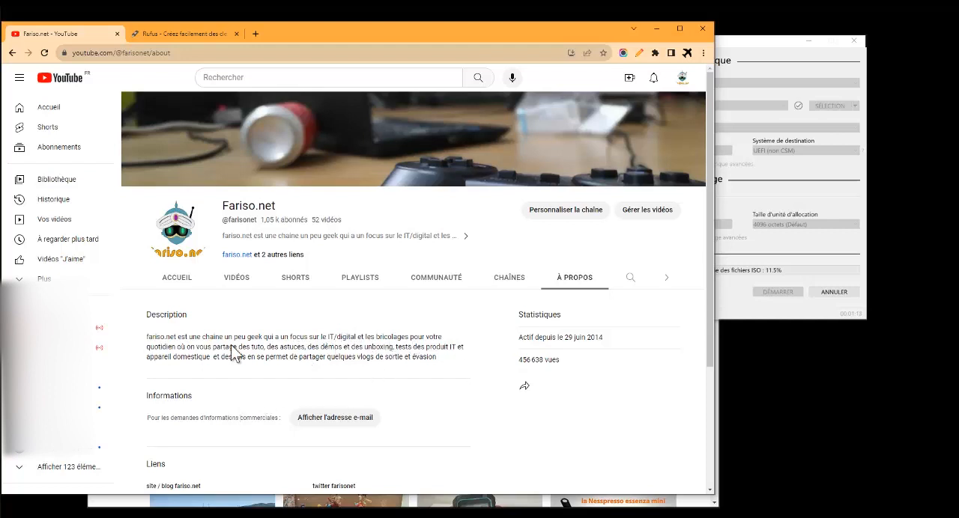
left_click_drag(275, 219, 260, 219)
left_click(713, 500)
left_click(304, 64)
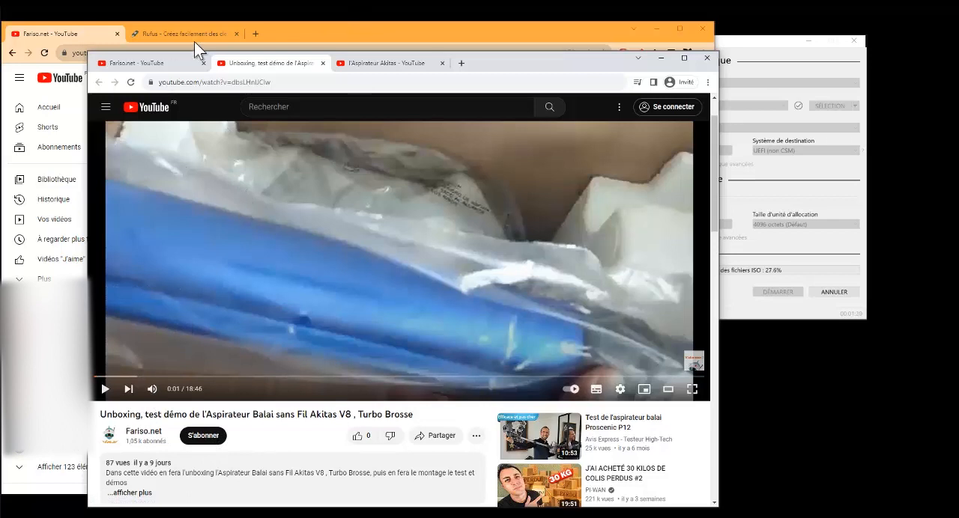
left_click(92, 30)
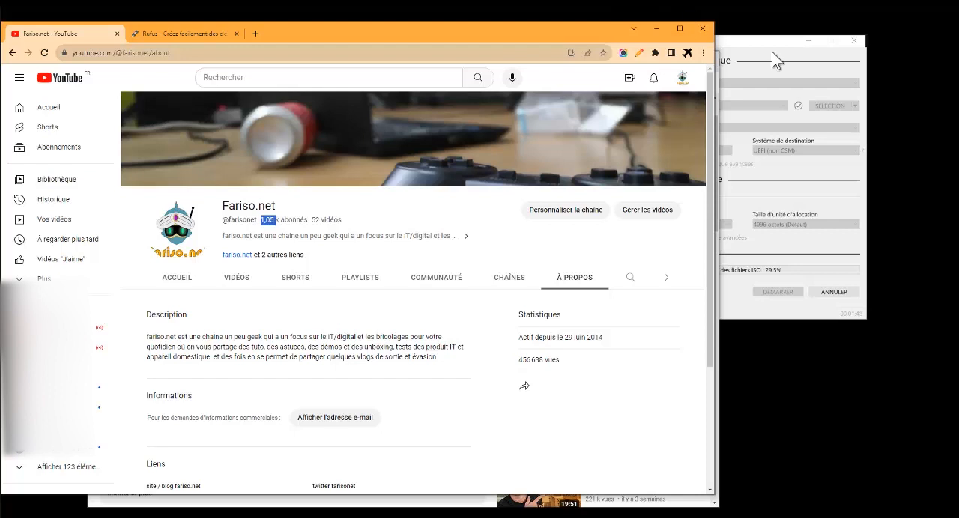
left_click(744, 47)
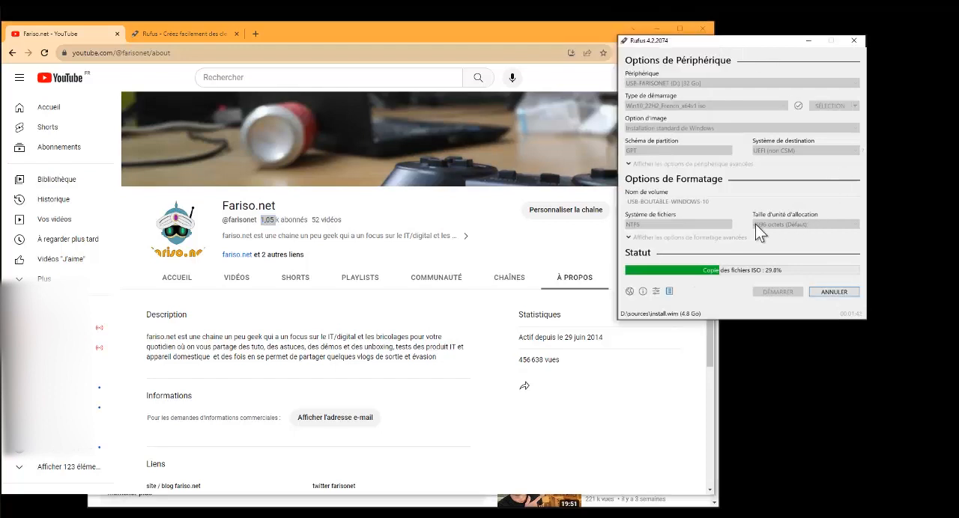